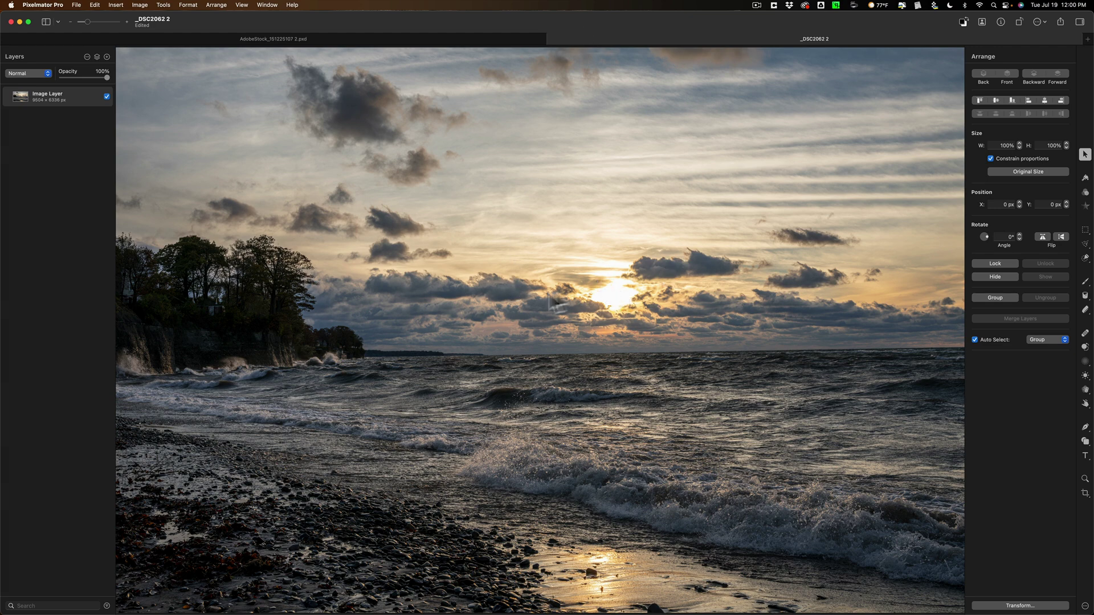
Step: Compare the couple beach photo with the sunset seascape by viewing the two open documents alternately
click(341, 40)
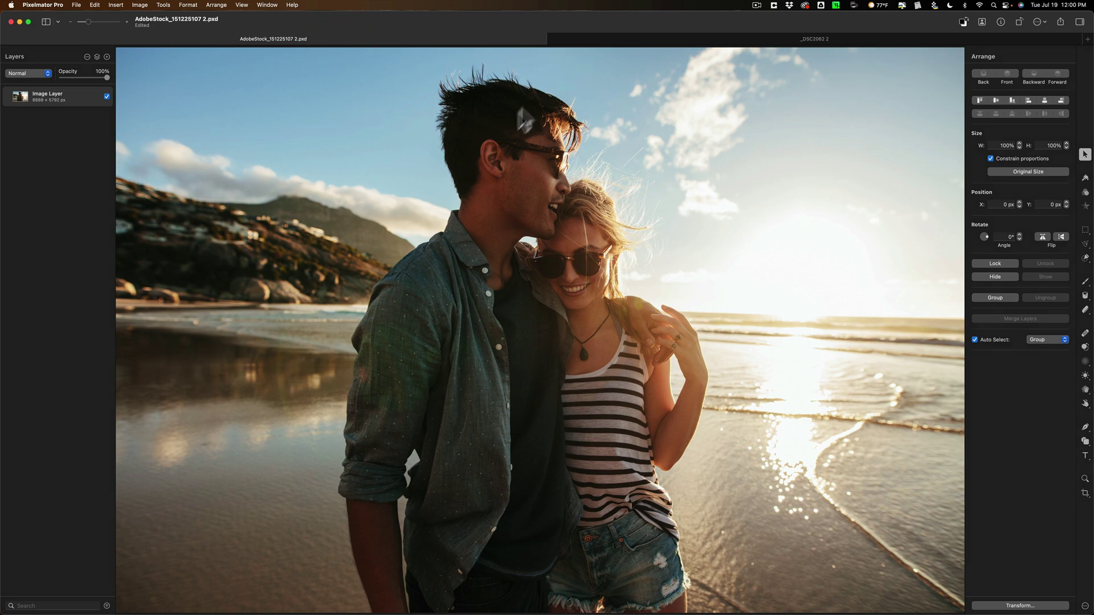
click(590, 40)
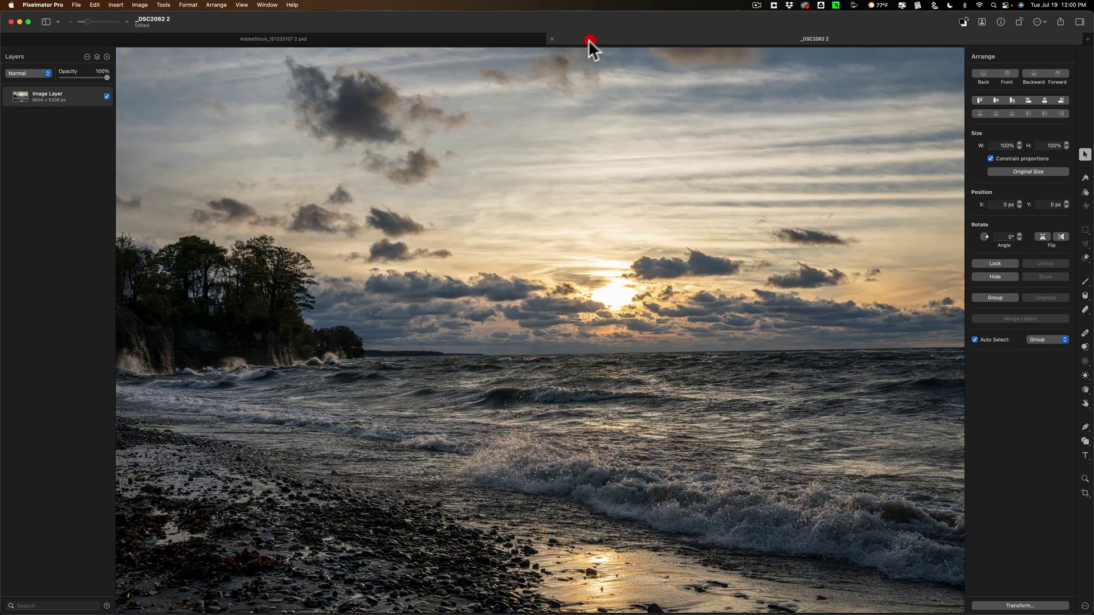
click(456, 39)
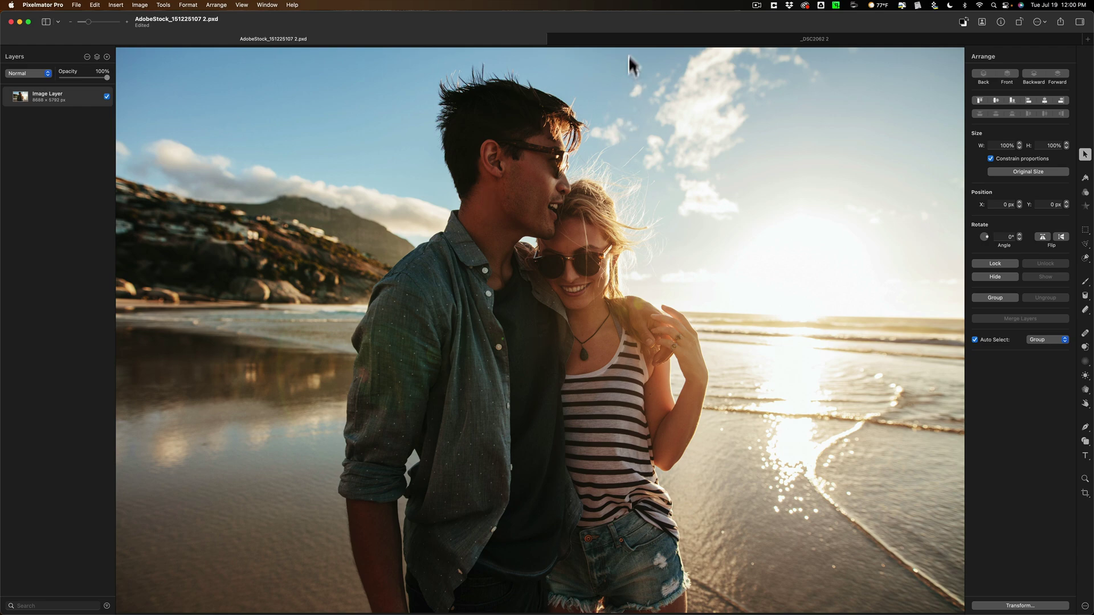
click(631, 40)
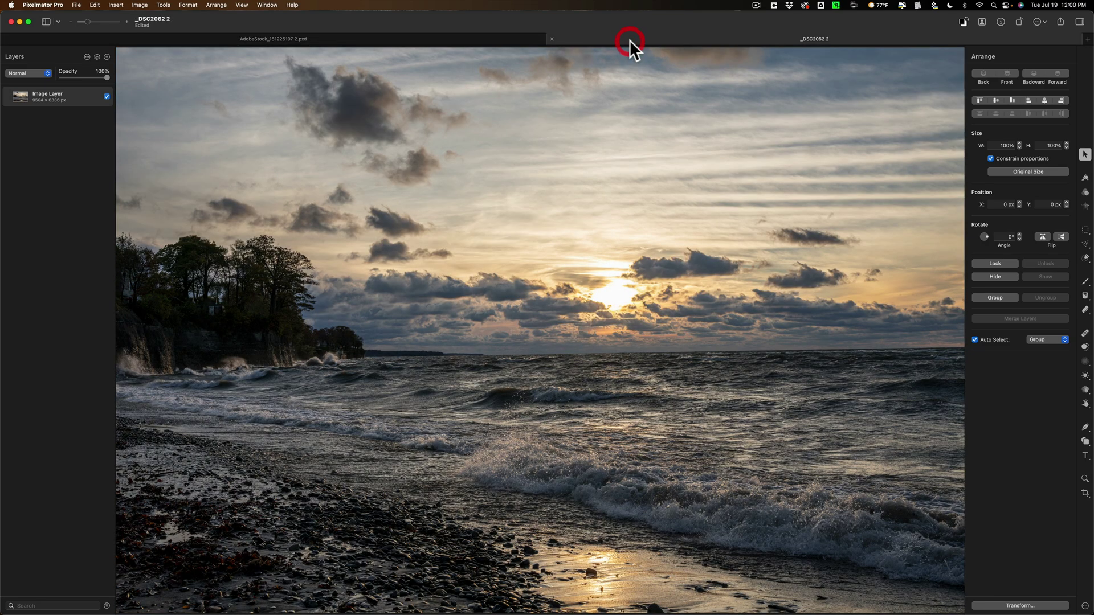
click(474, 40)
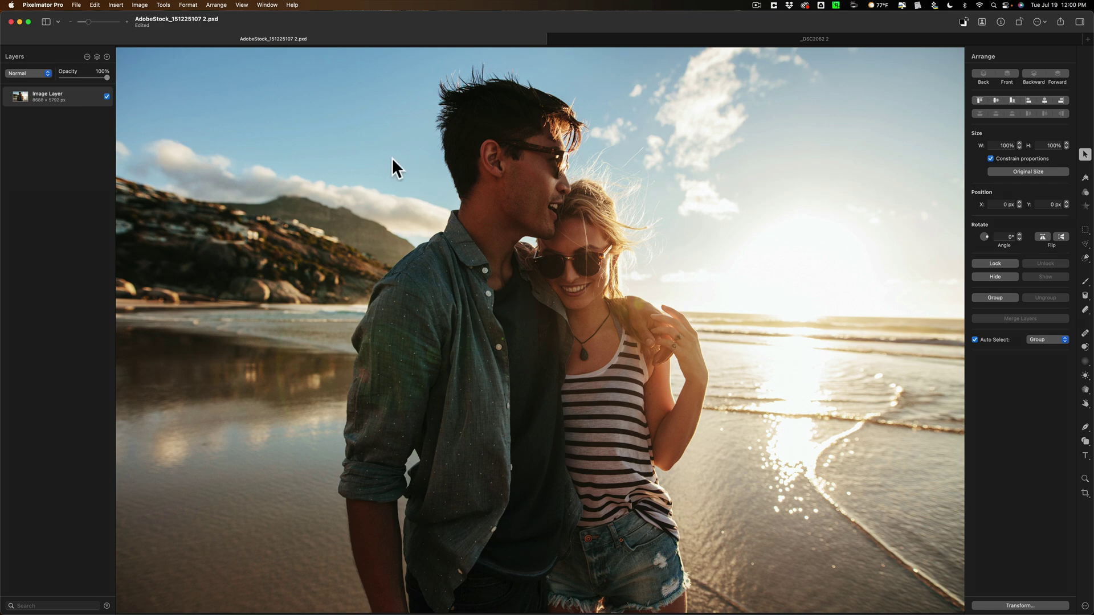
click(600, 40)
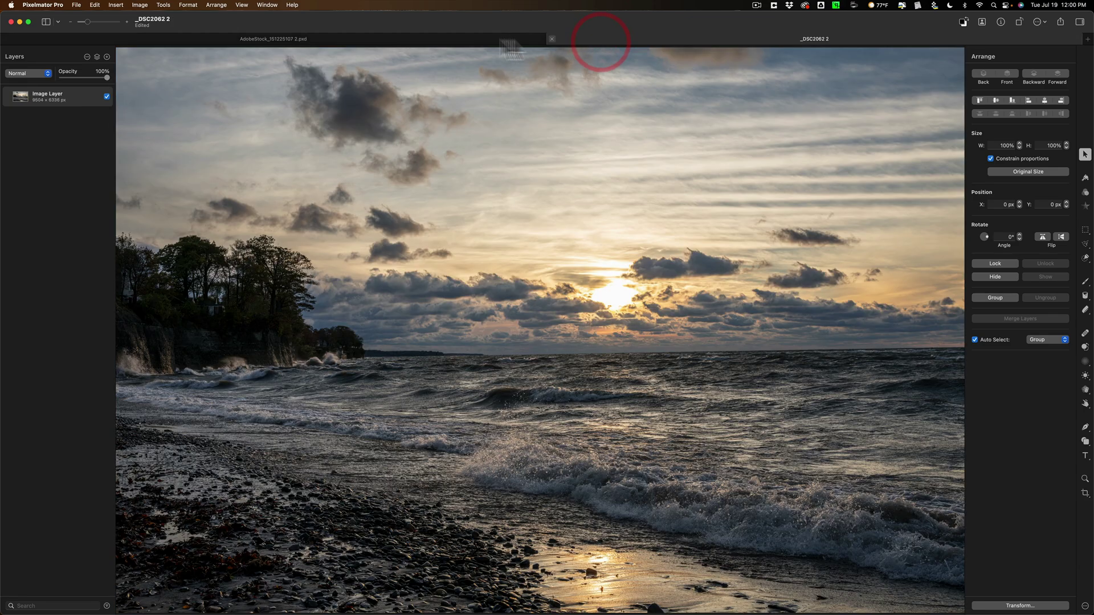
Step: Copy the entire couple photo and paste it as a new layer over the sunset seascape
click(470, 38)
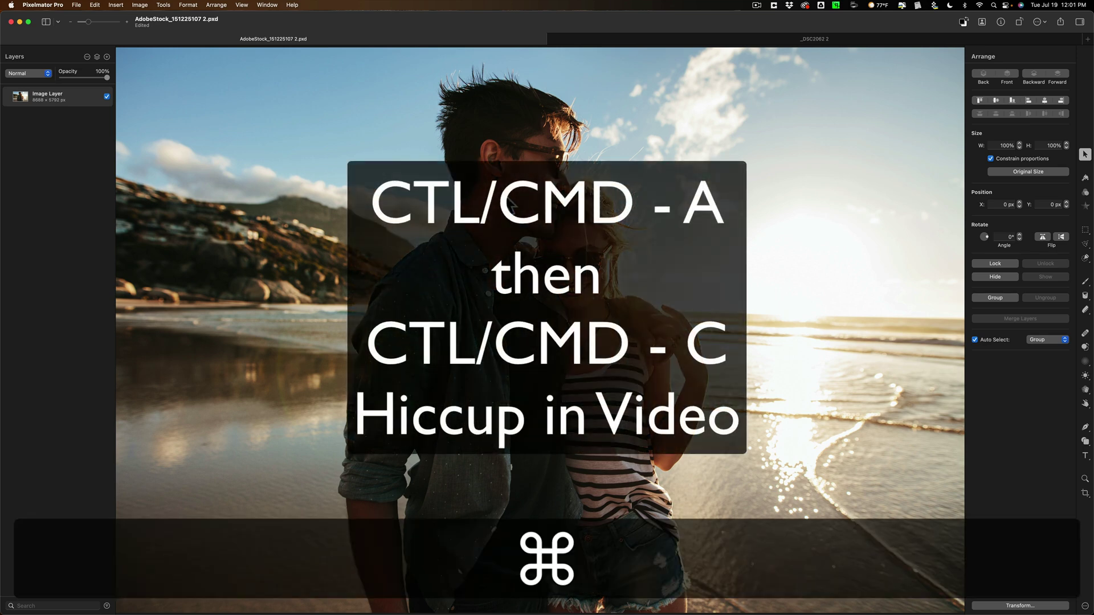
key(super+a)
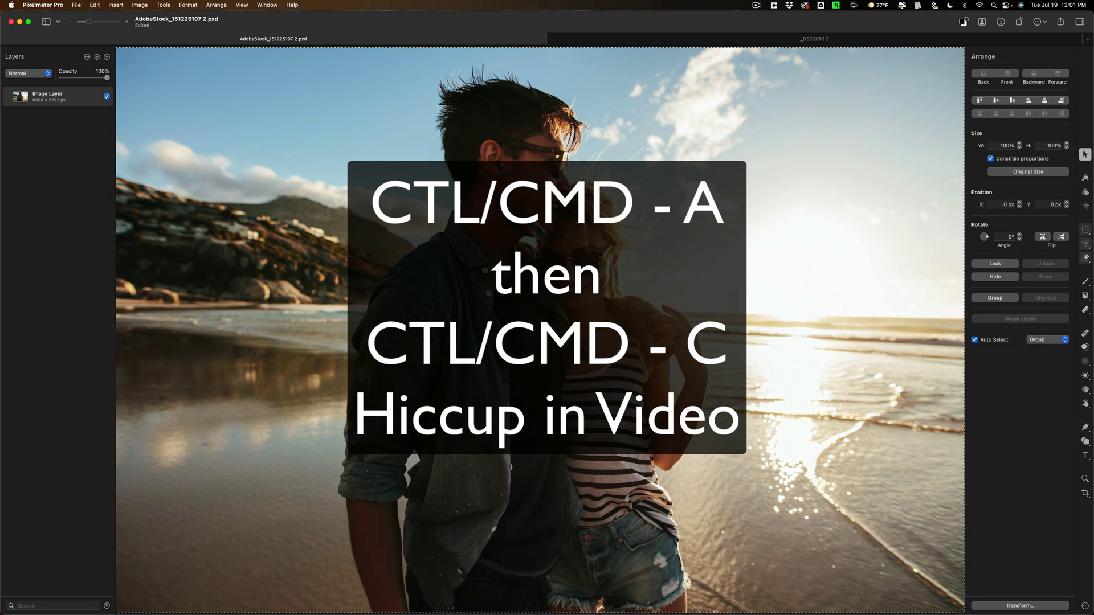
click(689, 36)
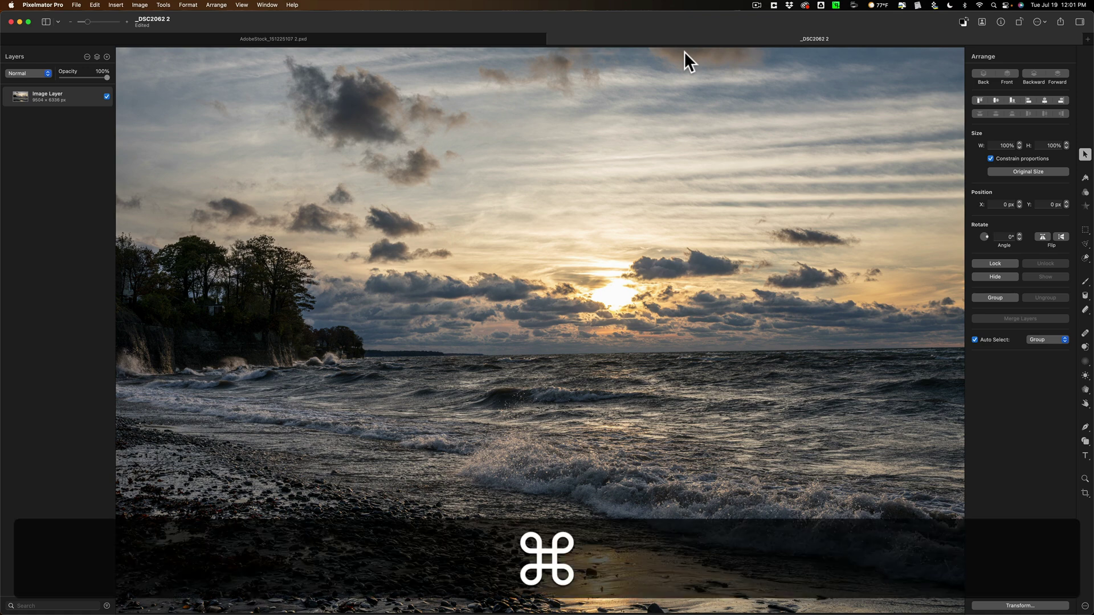
key(super+v)
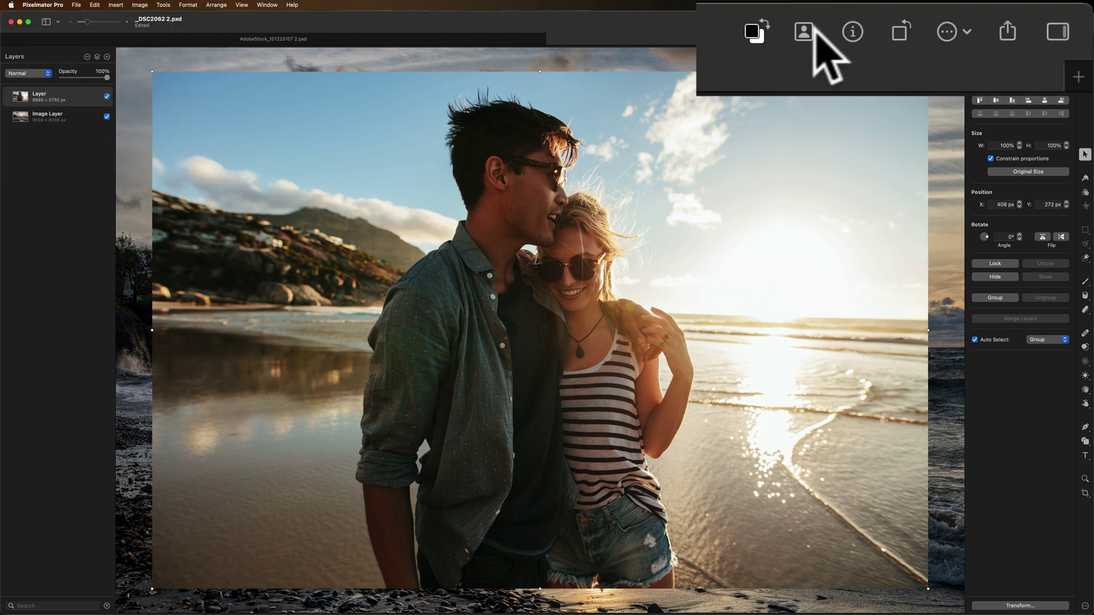
Step: Remove the pasted photo's background and move the cut-out couple to about X 1191 px, Y 728 px
click(804, 32)
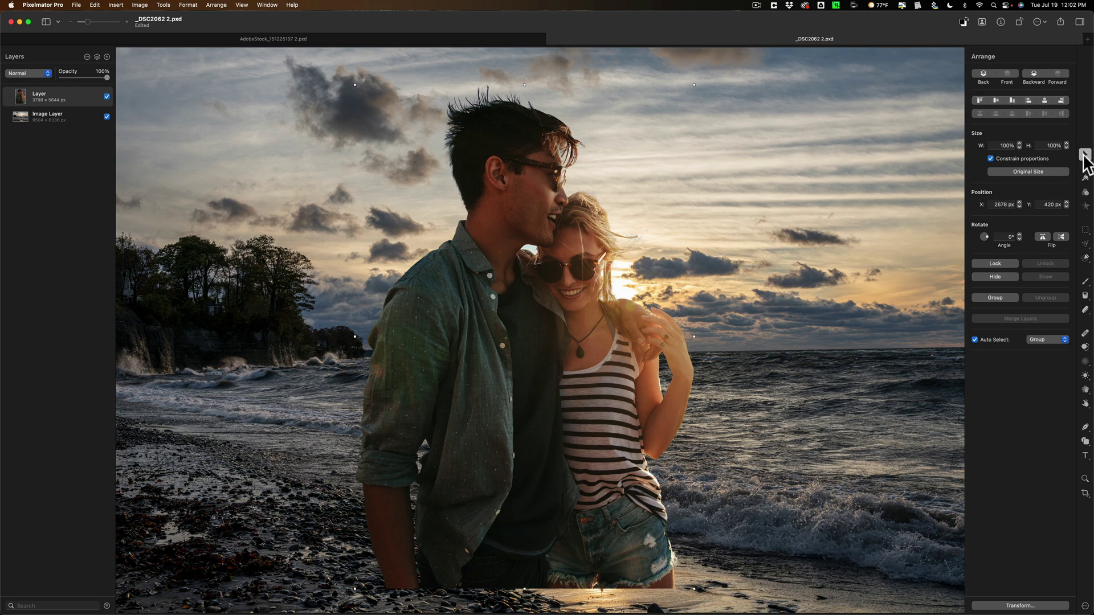
drag(534, 336, 279, 355)
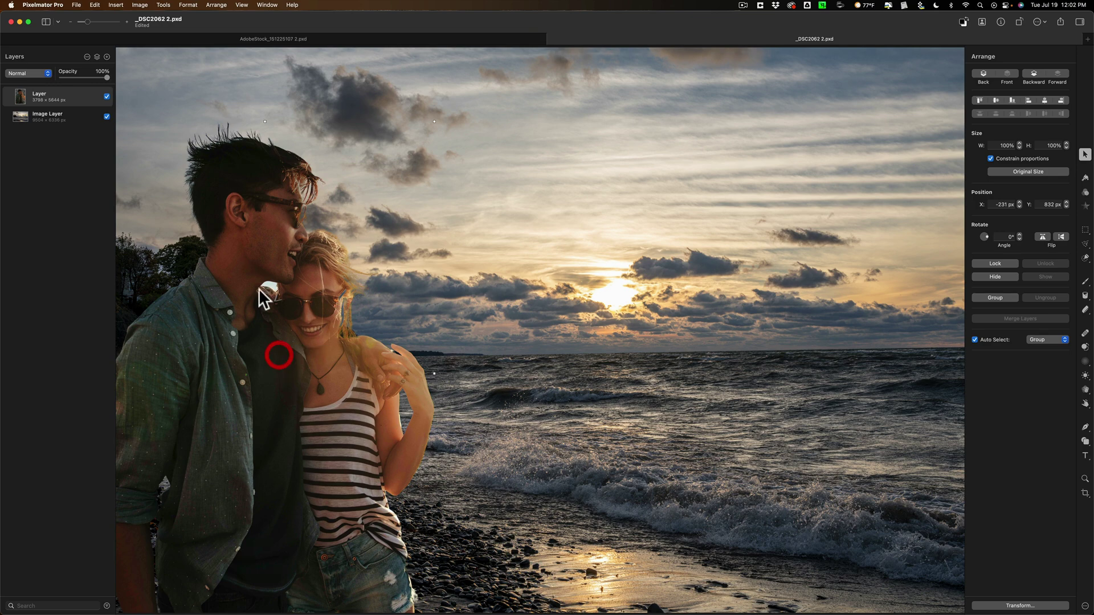
drag(253, 320, 386, 312)
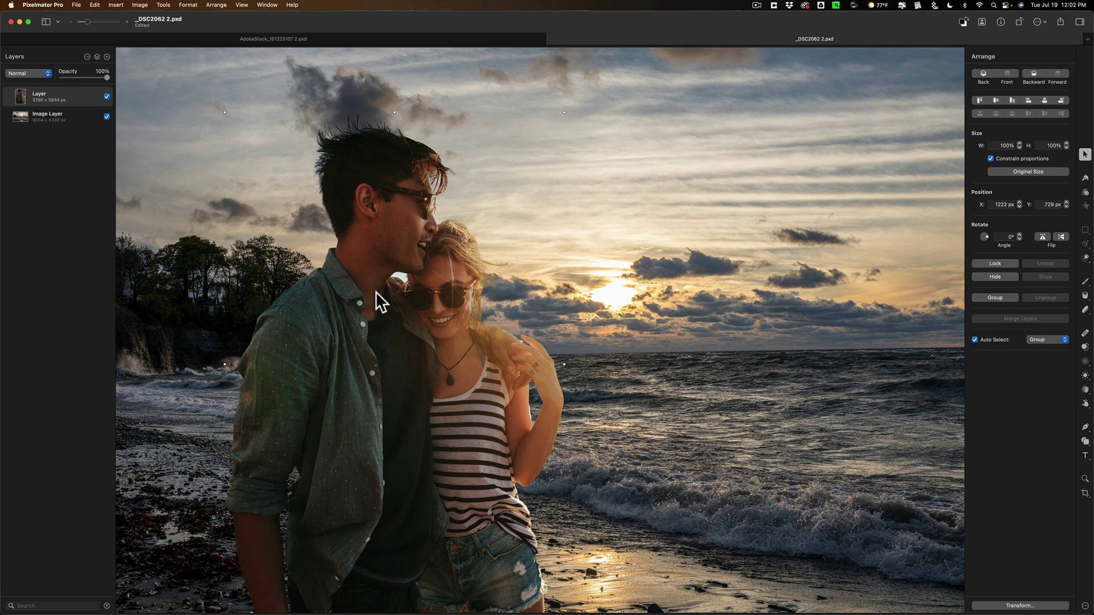
drag(375, 292, 372, 292)
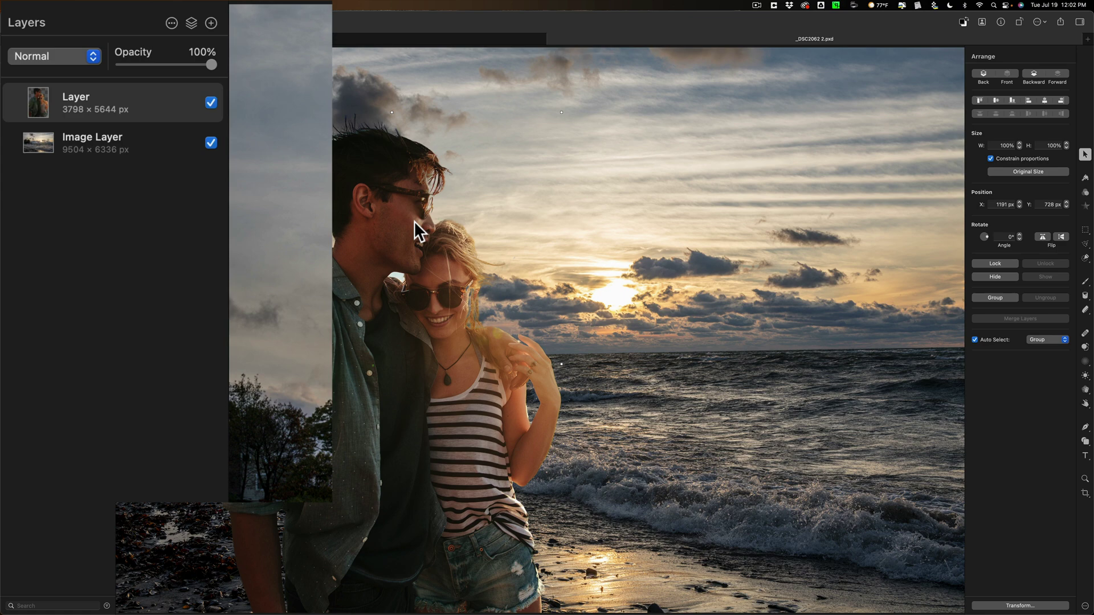
Step: Add a mask to the cut-out couple layer
mouse_move(171, 112)
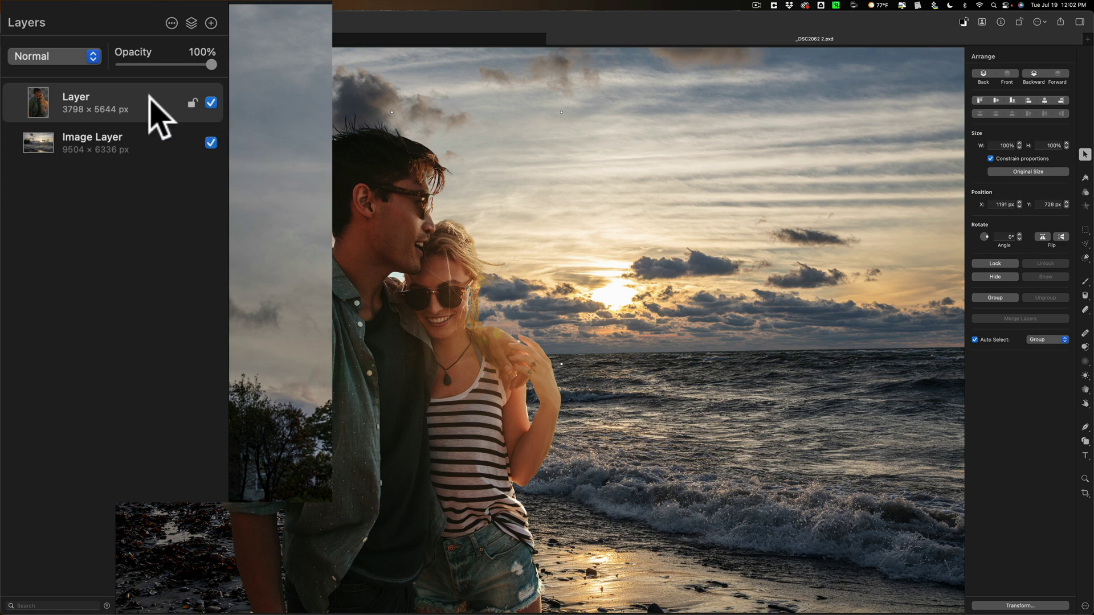
right_click(151, 96)
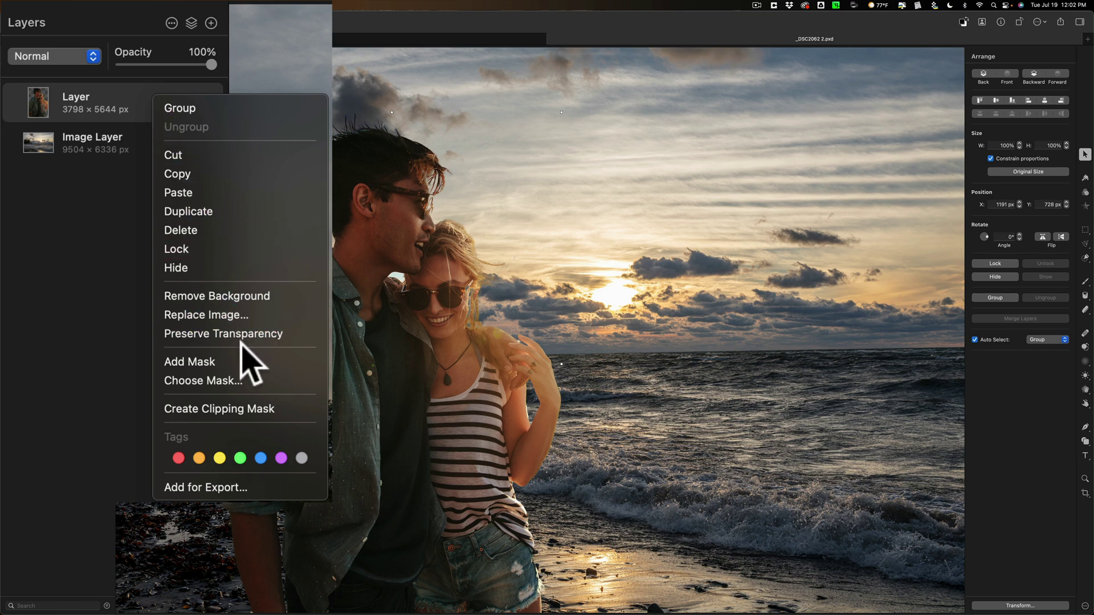
click(249, 372)
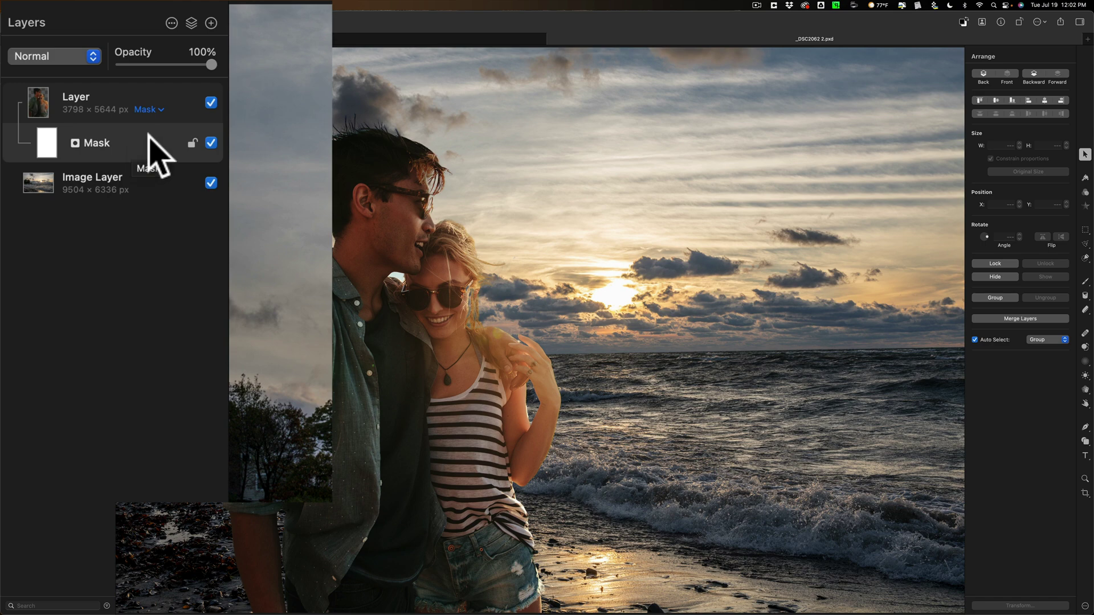
Step: Try to refine the couple's mask by subtracting leftover background near the chin and hand with the Quick Selection Brush
right_click(149, 136)
click(165, 213)
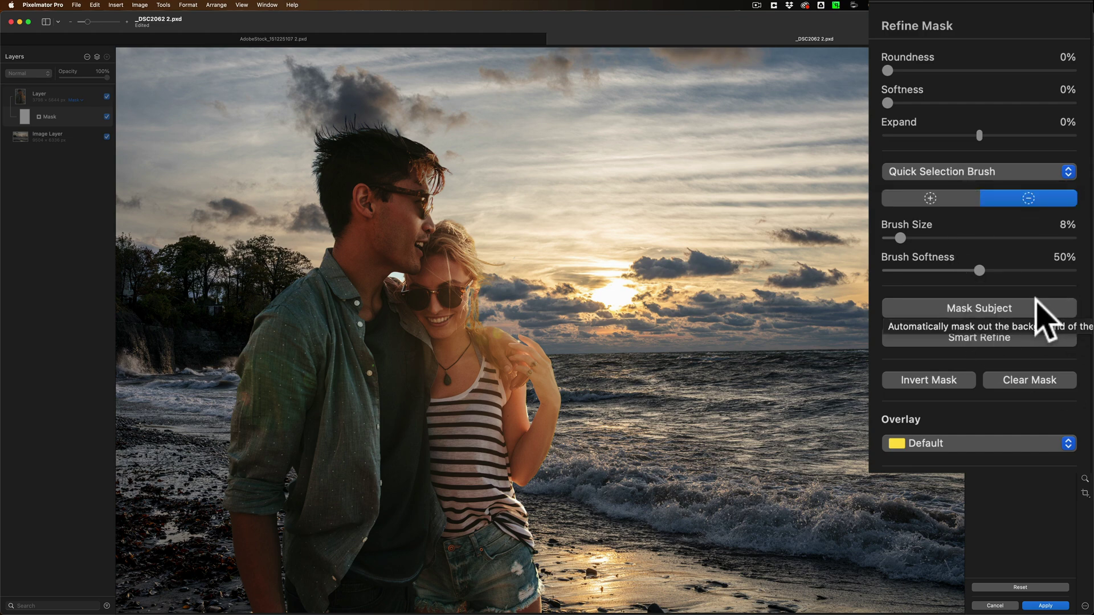
click(1025, 199)
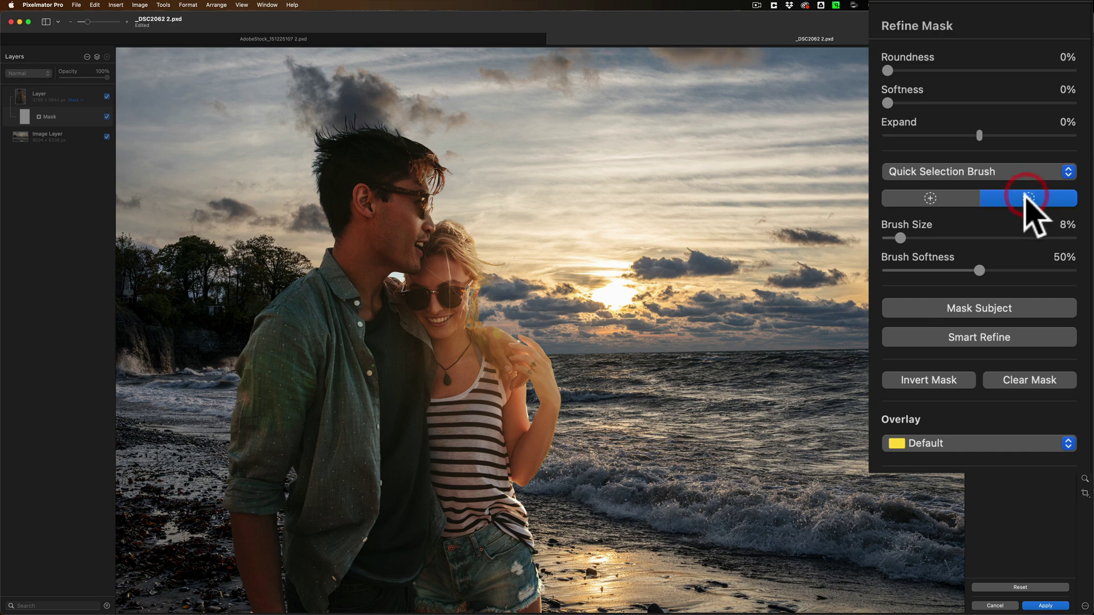
drag(393, 274, 395, 273)
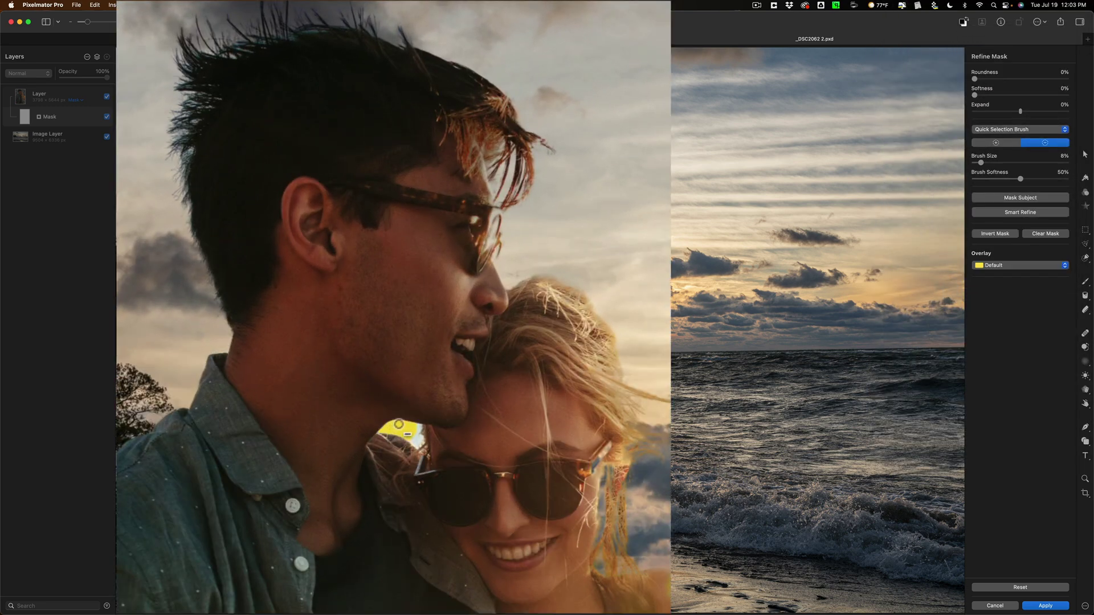
mouse_move(401, 428)
mouse_down()
mouse_move(412, 435)
mouse_move(395, 428)
mouse_up()
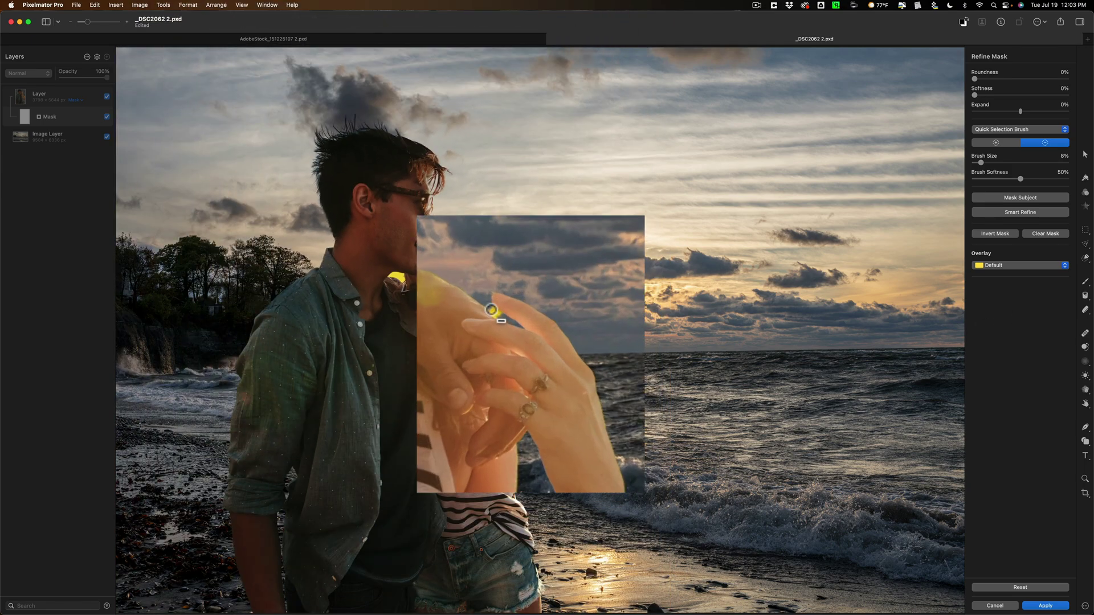
drag(883, 340, 909, 339)
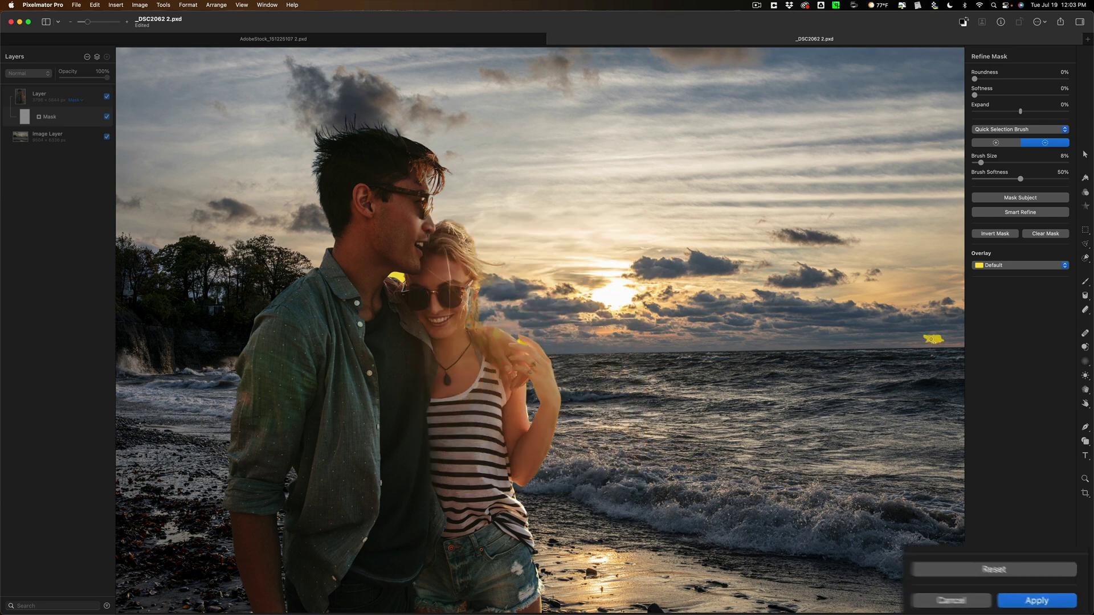
click(992, 596)
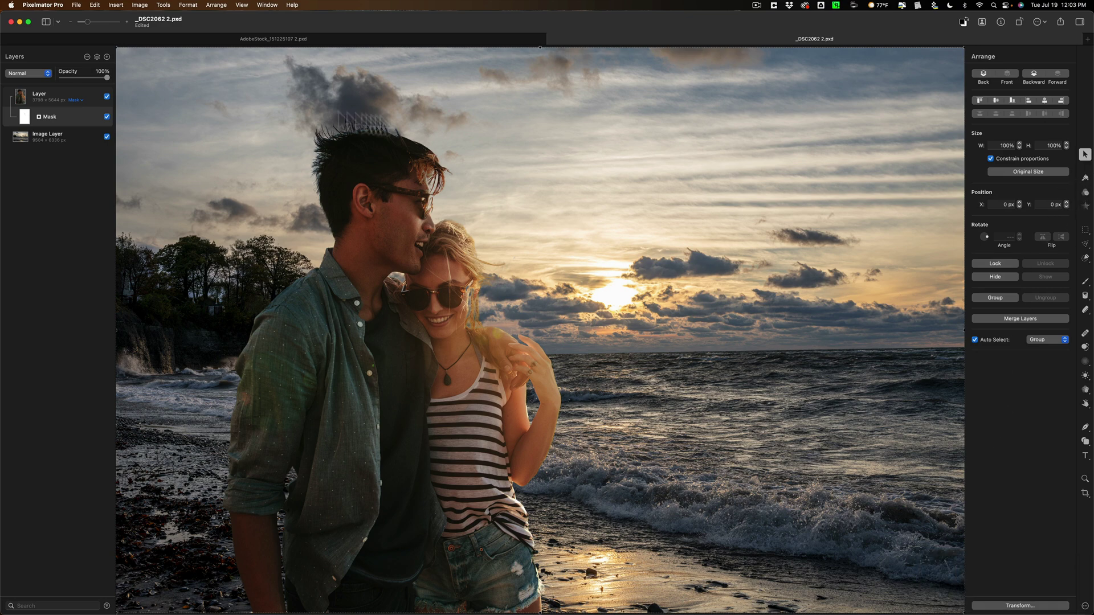
Step: Move the couple layer farther from the sun, to about X 713 px, Y 768 px
click(88, 96)
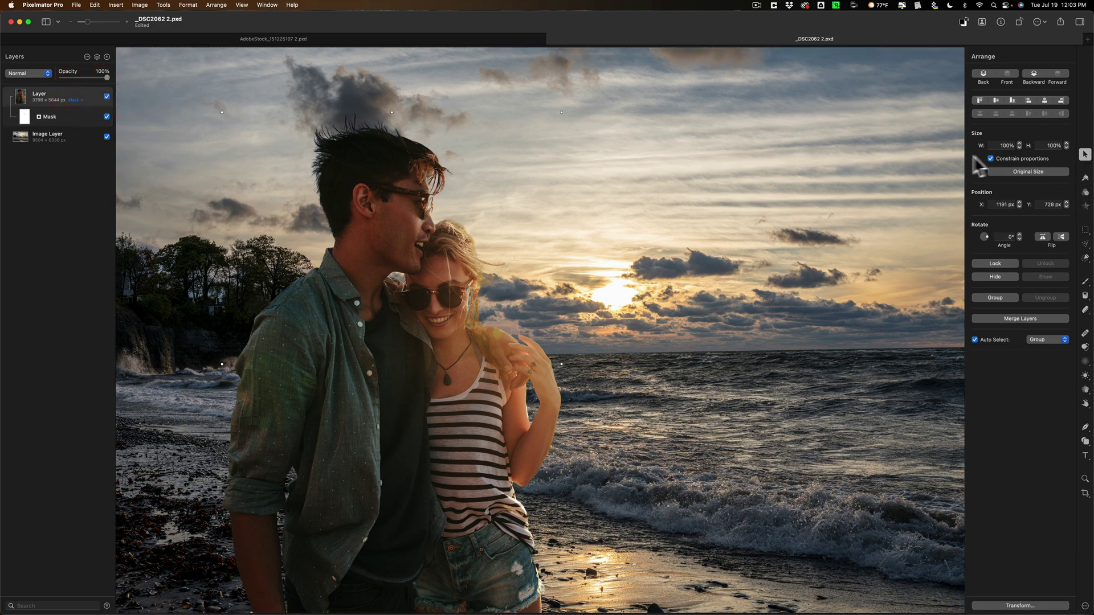
click(1085, 154)
drag(417, 350, 375, 355)
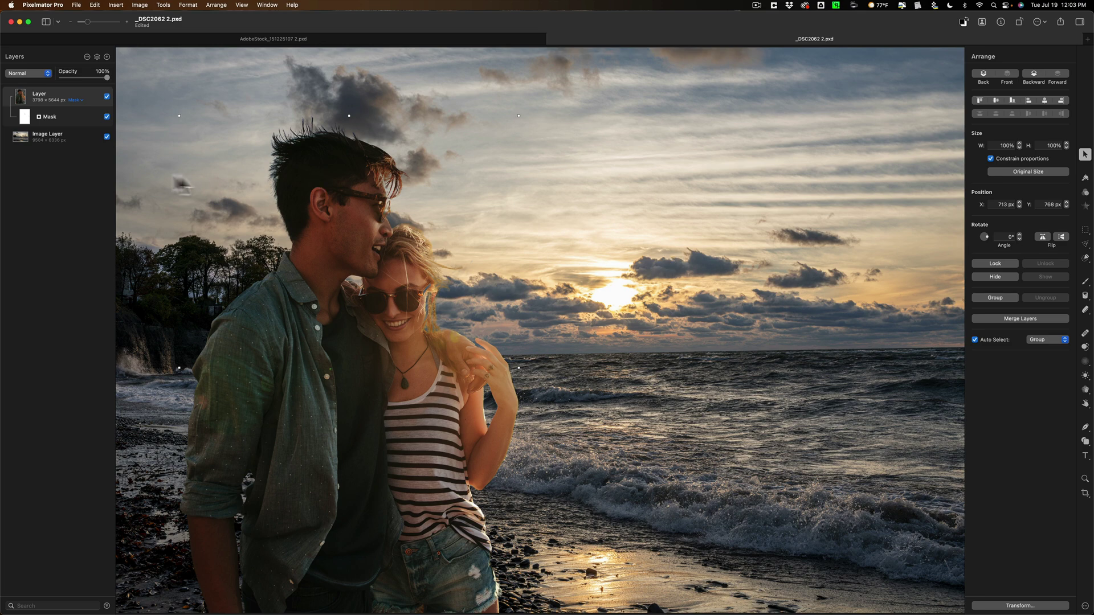
Step: Warm and brighten the seascape background layer with Color Adjustments, setting Temperature to 36% and Exposure to 46%
click(76, 133)
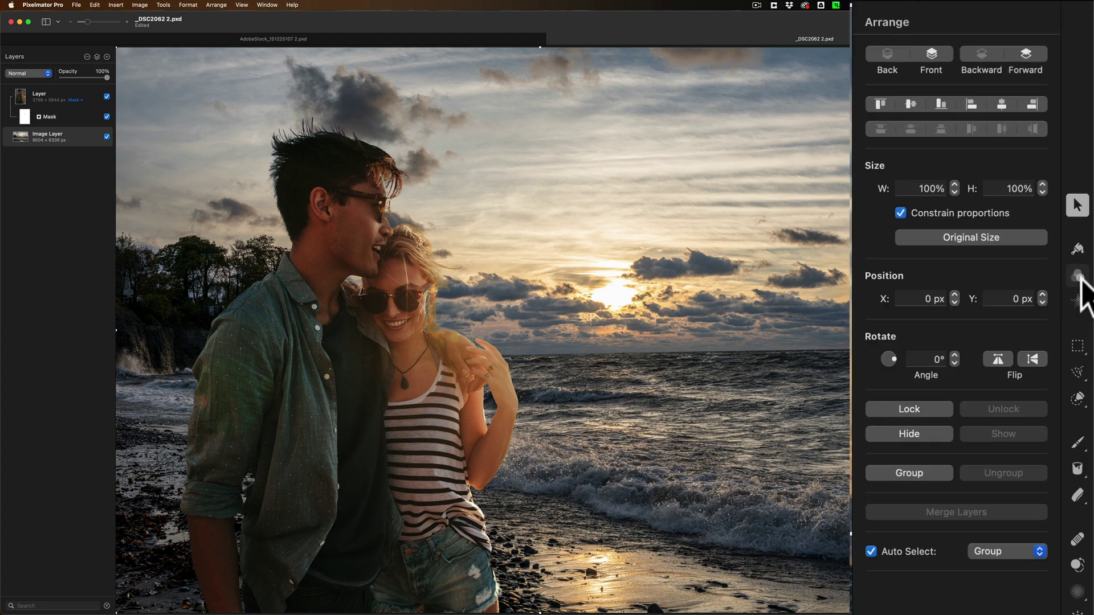
mouse_move(1078, 277)
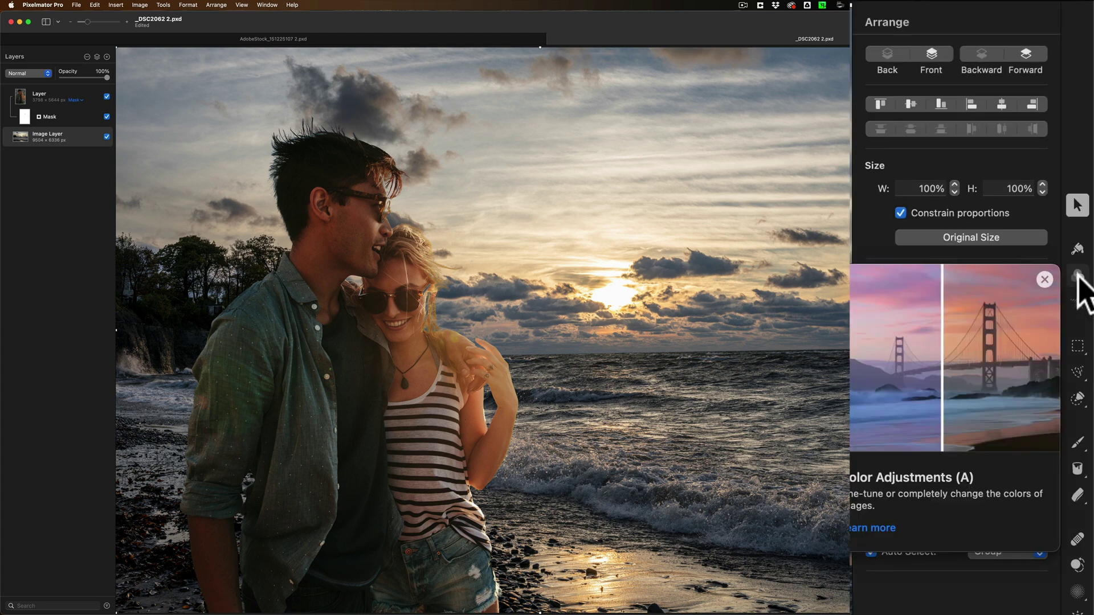
click(1079, 280)
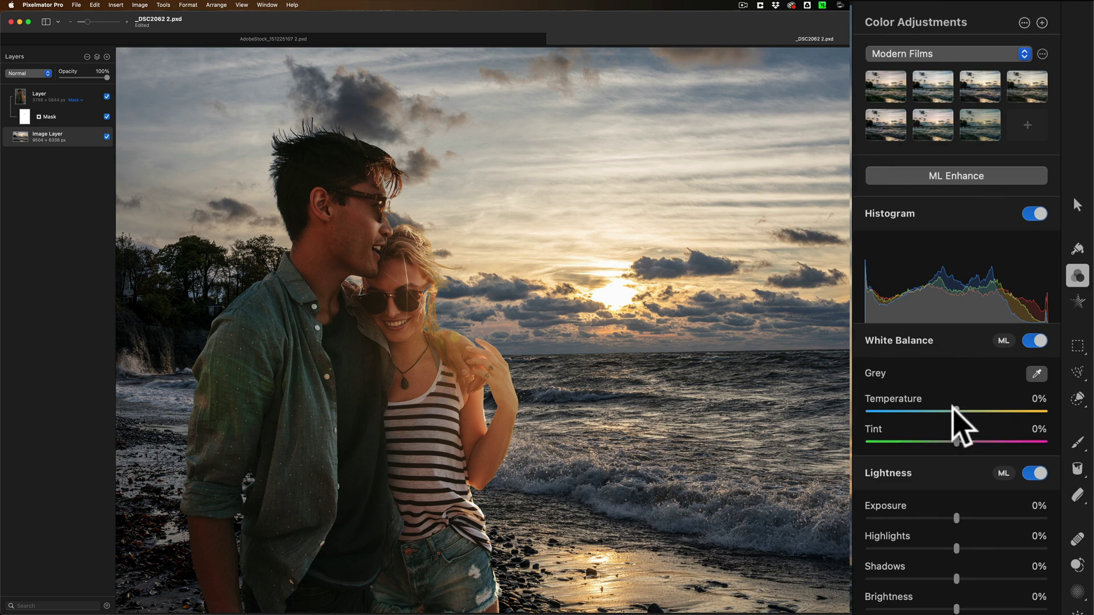
drag(955, 410, 986, 412)
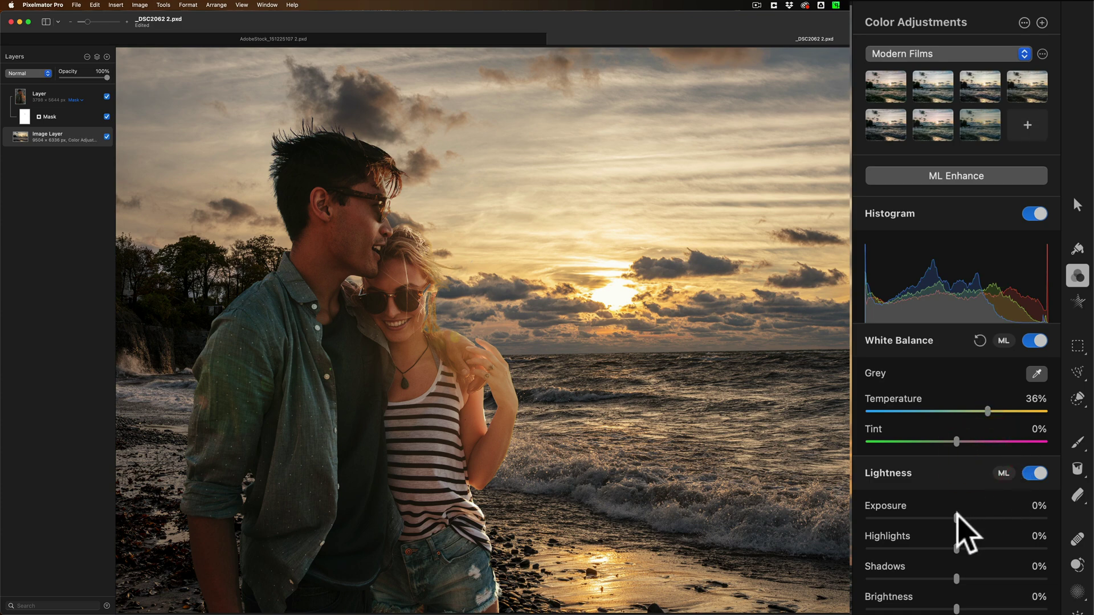
drag(957, 516, 976, 514)
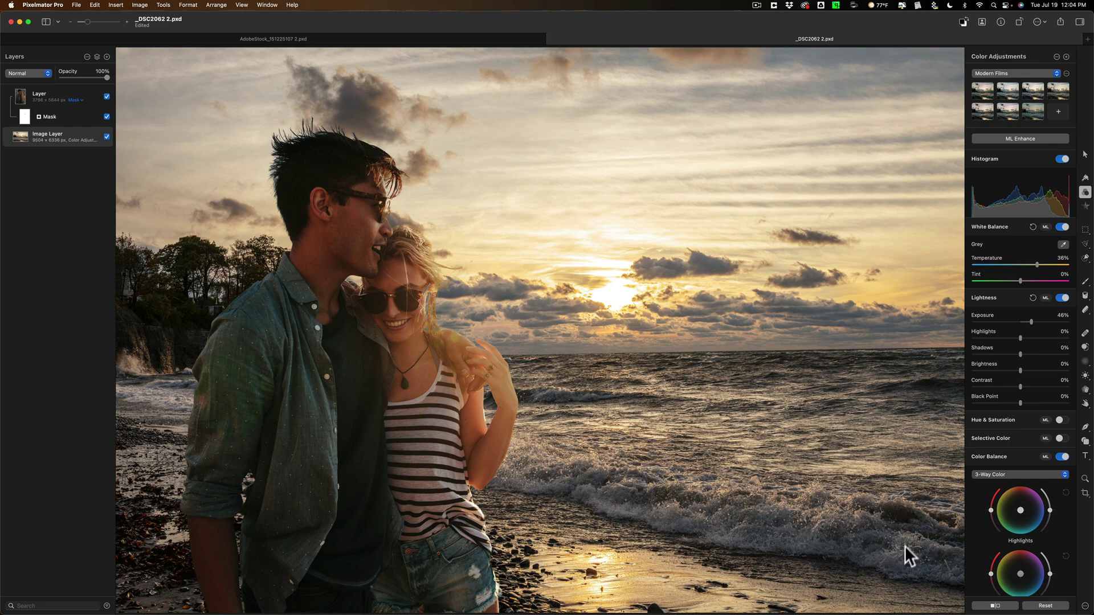
Step: Switch to Photoshop, fit the _DSC2062.jpg seascape to the window, and bring up the AdobeStock couple photo
mouse_move(890, 599)
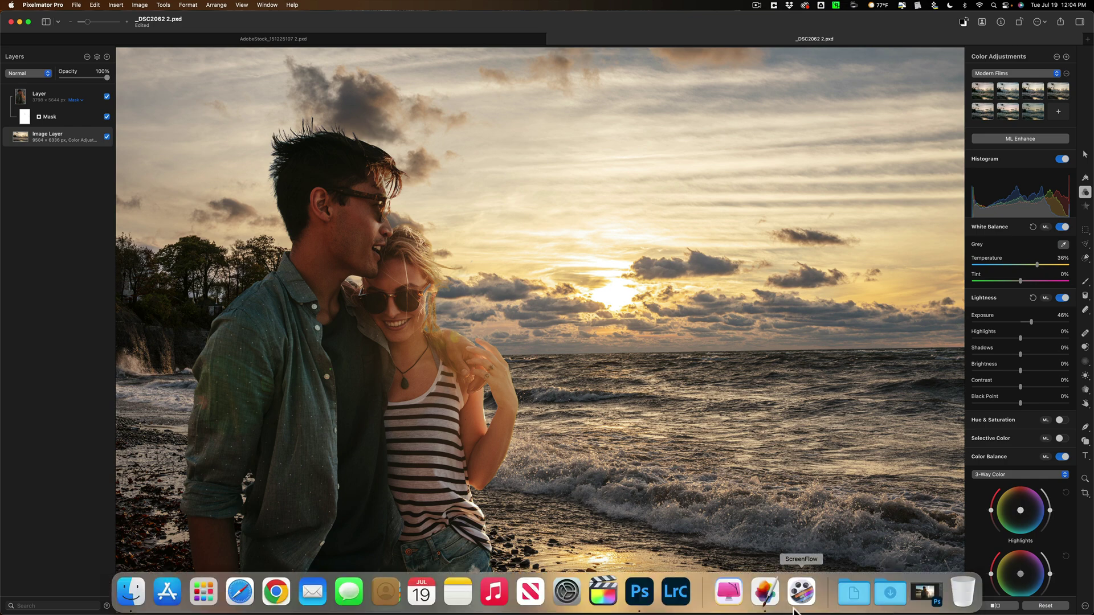
click(644, 594)
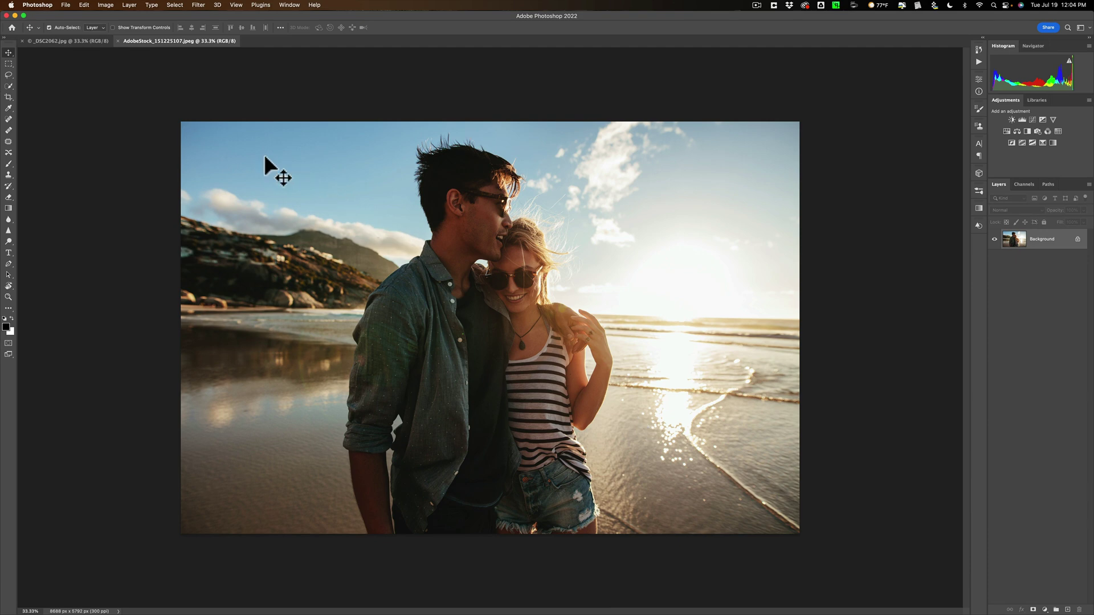
click(82, 40)
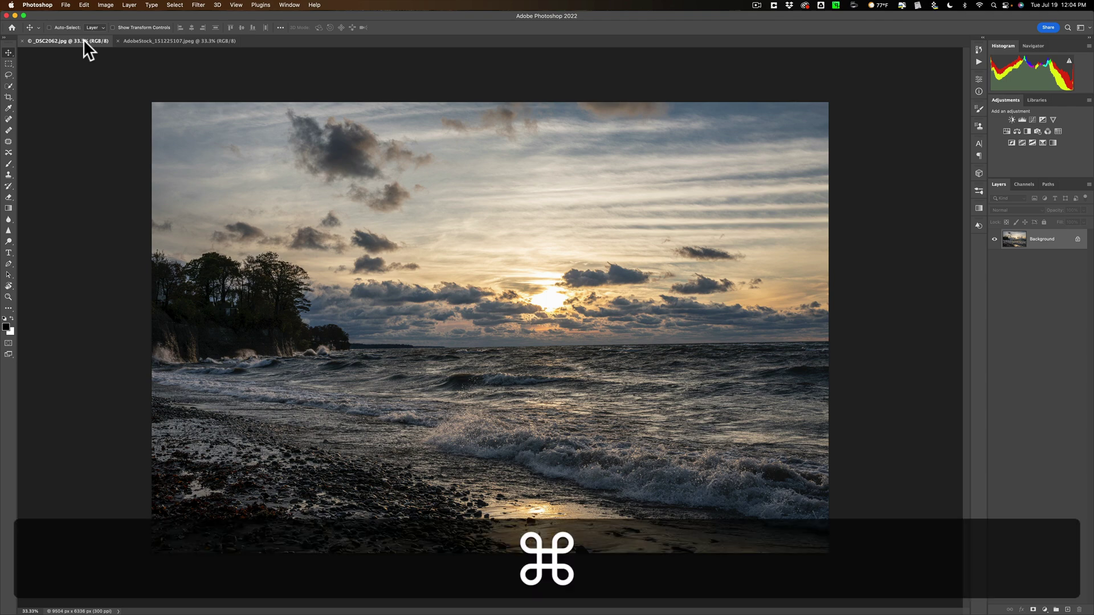
key(super+0)
key(super+0)
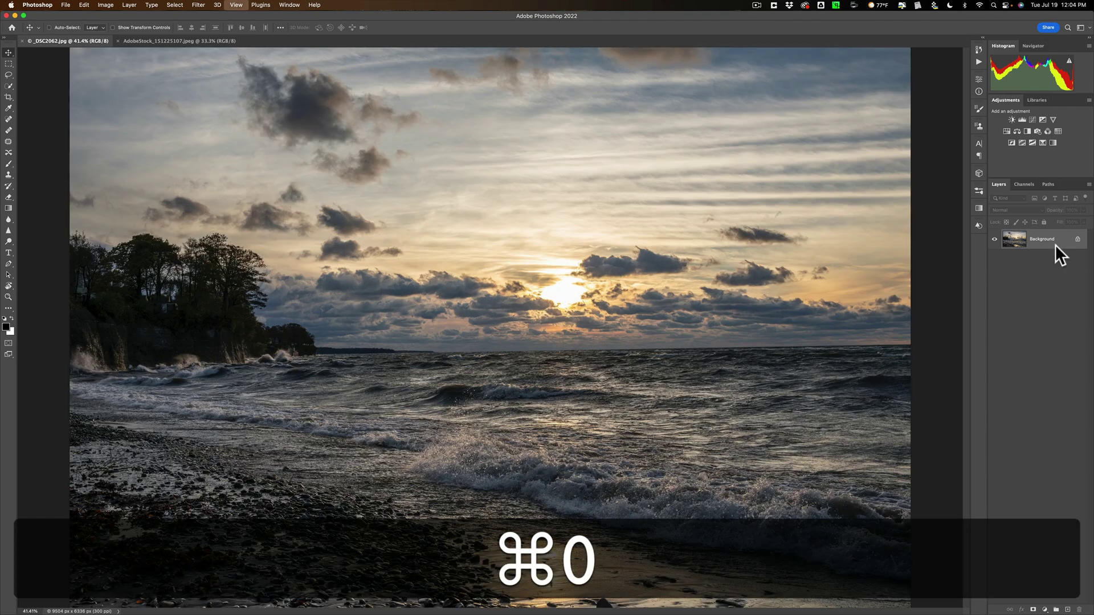
click(188, 39)
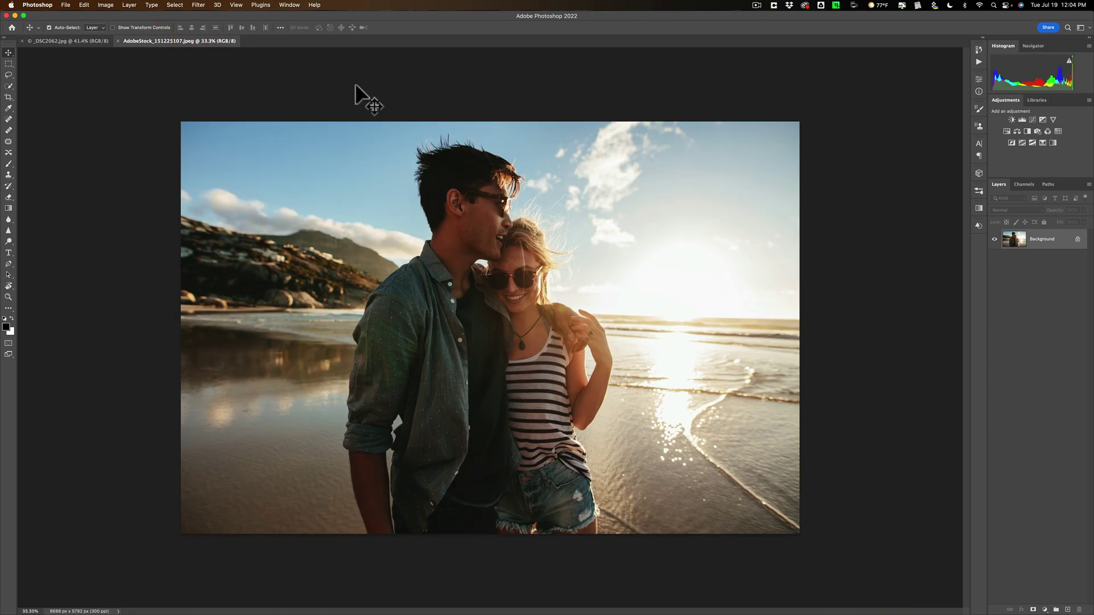
Step: Copy the entire couple photo and paste it as a new layer into the _DSC2062.jpg seascape
key(super+0)
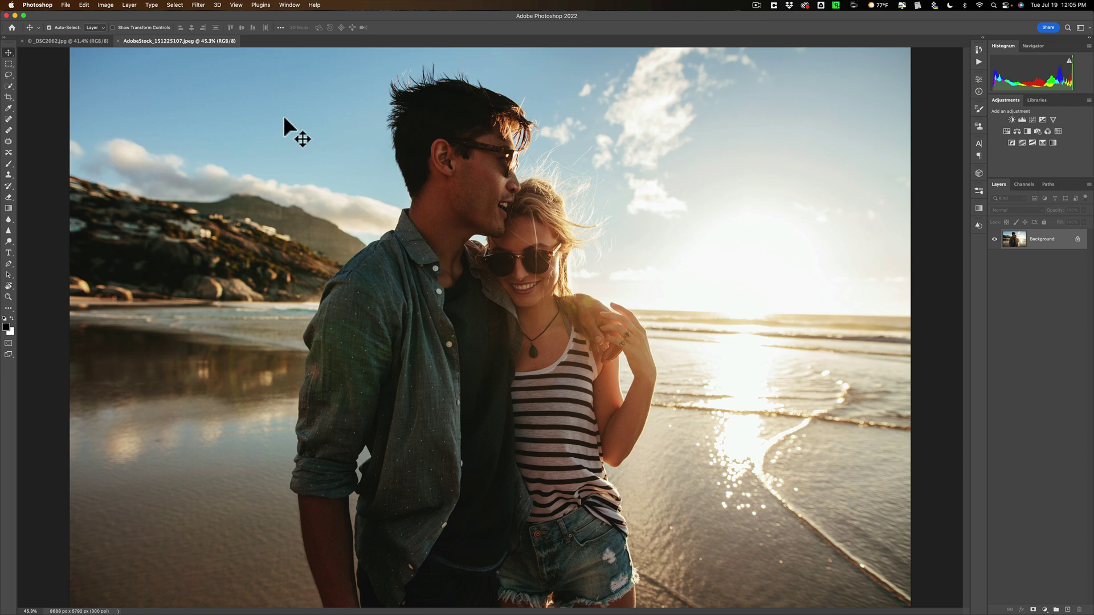
key(super+a)
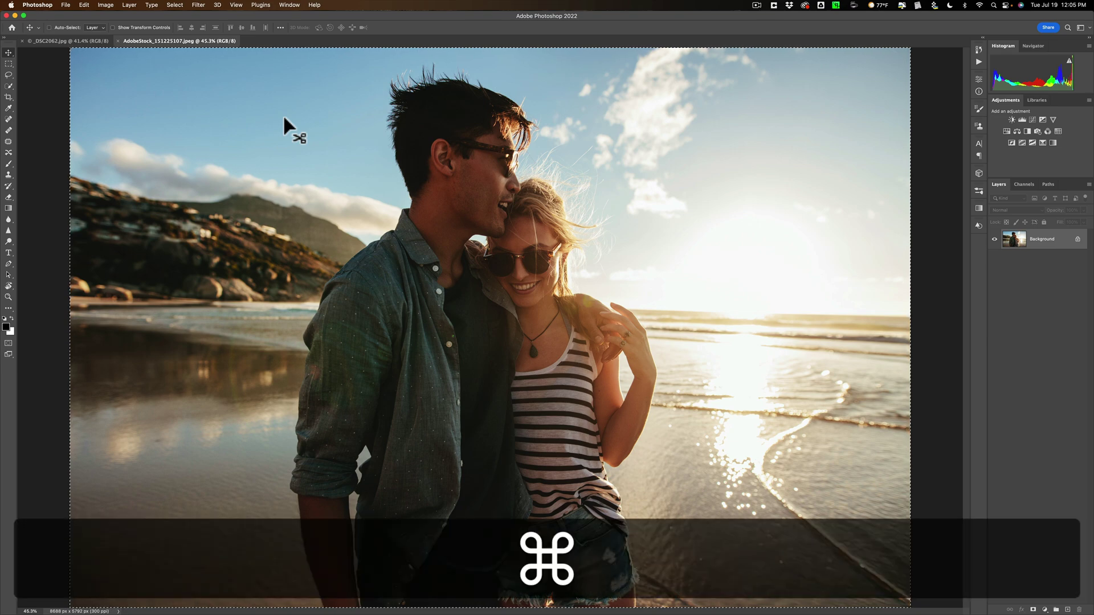
key(super+c)
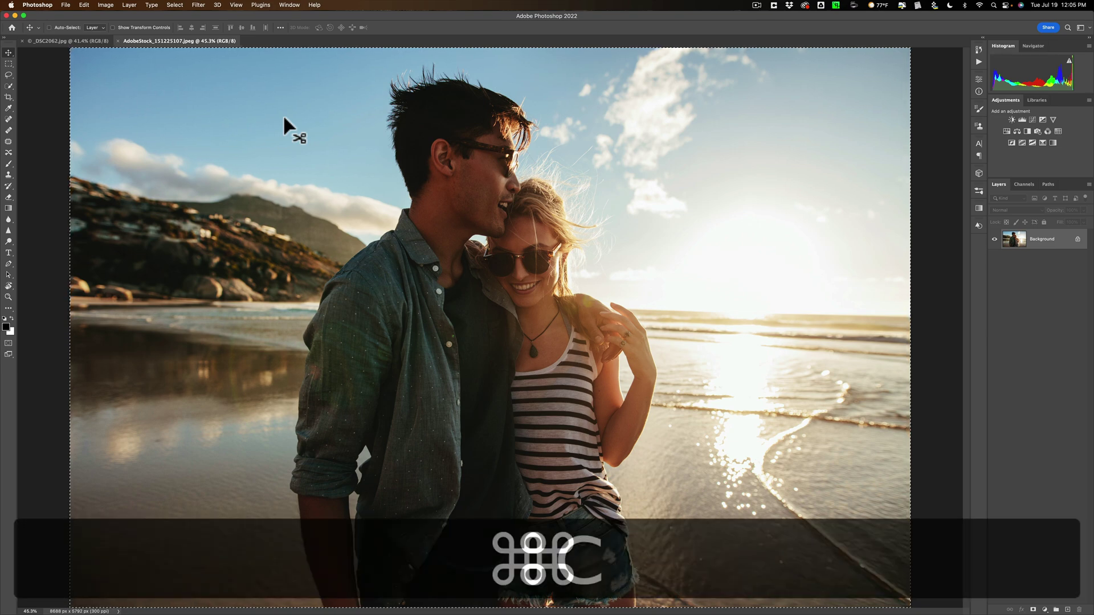
click(66, 39)
key(super)
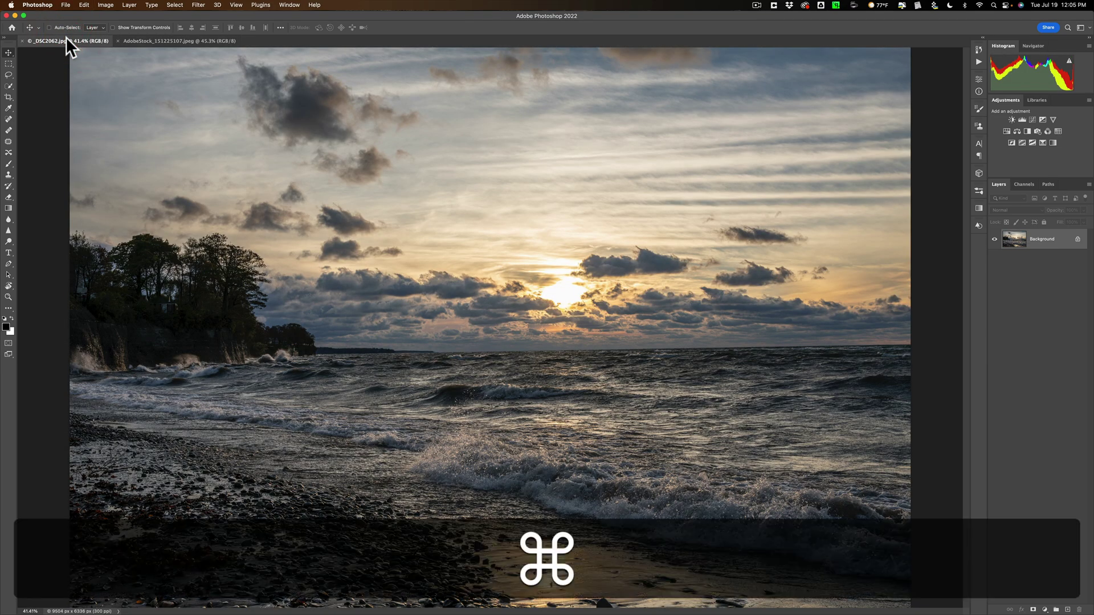
key(super+v)
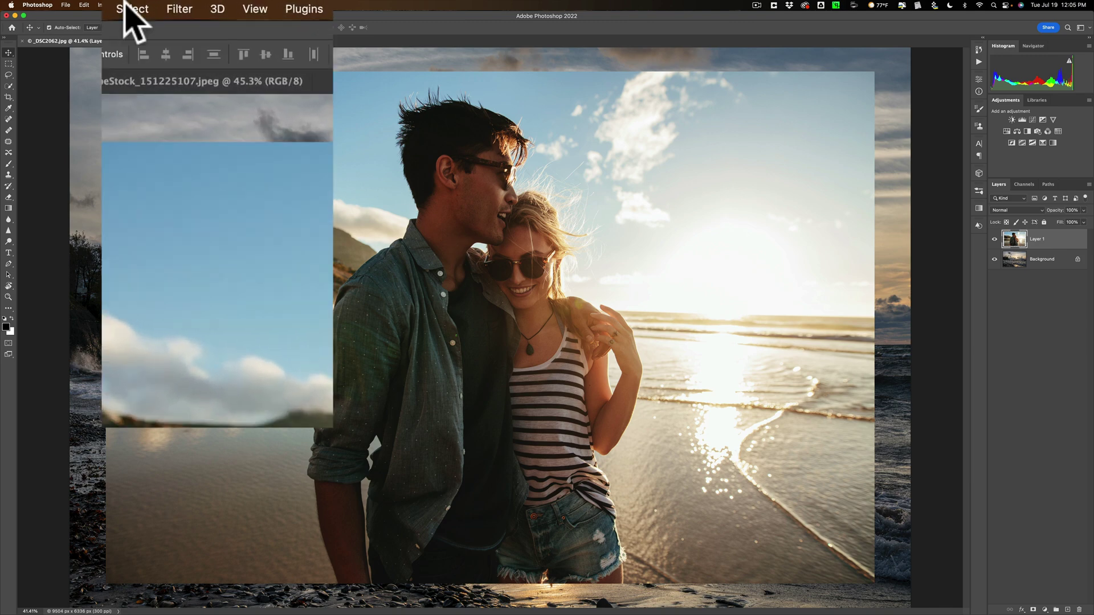
Step: Select the couple on the pasted layer with Select Subject and switch to the Quick Selection Tool
click(127, 7)
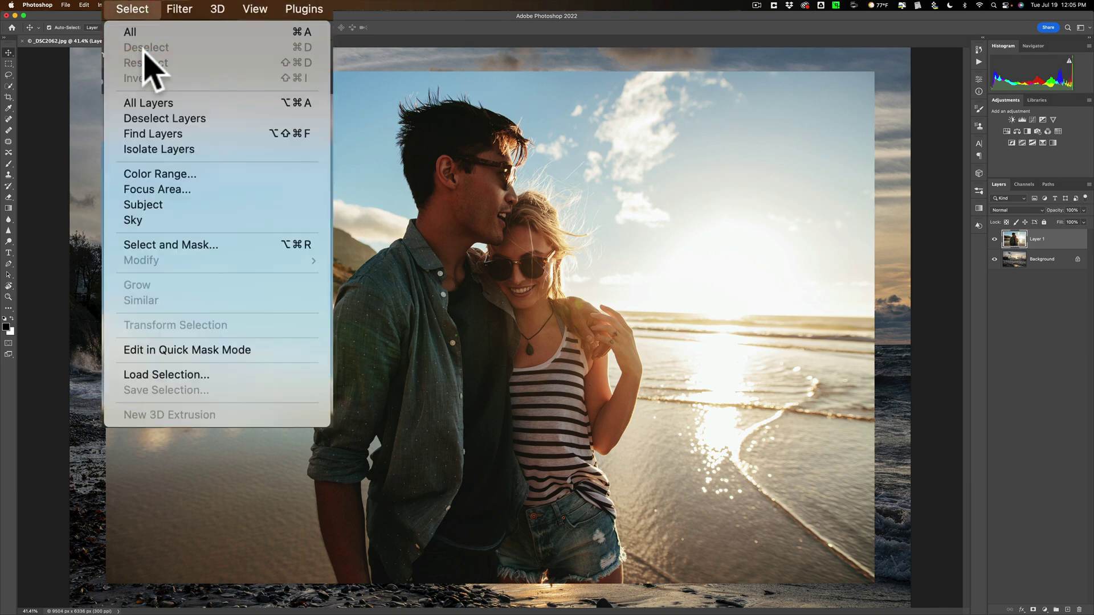
click(166, 205)
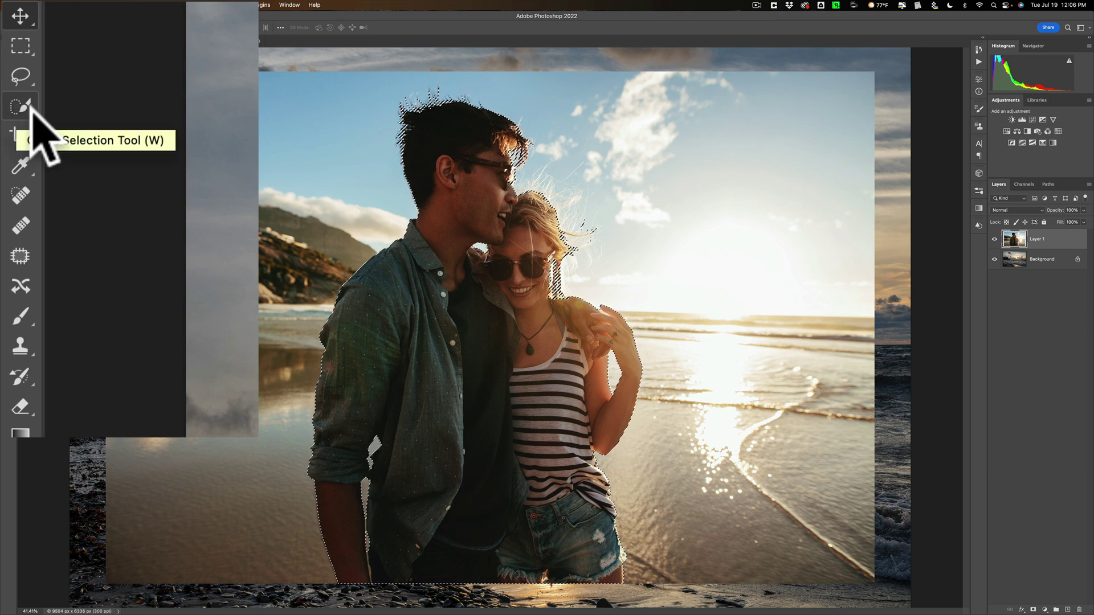
key(w)
click(26, 107)
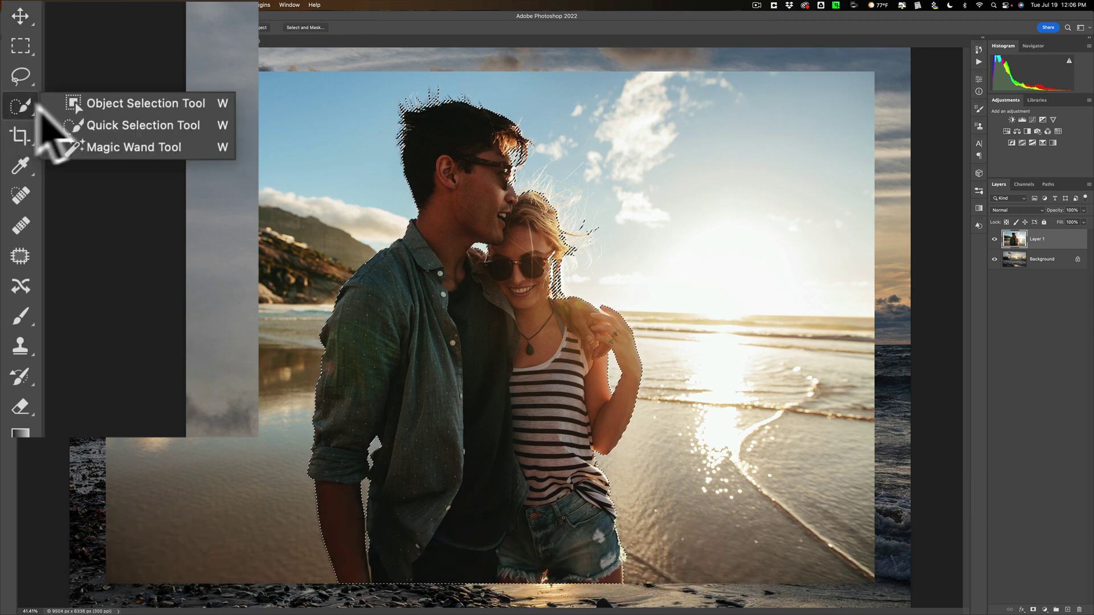
click(98, 122)
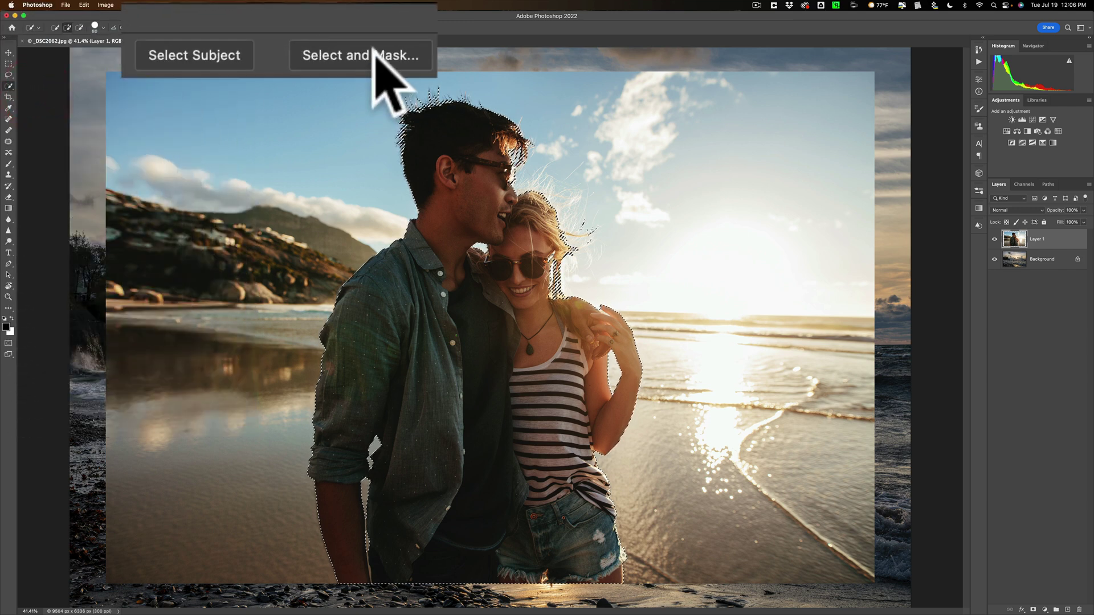
Step: Open the selection in Select and Mask and brush over its edges along the man's forearm and around the raised hand
click(378, 56)
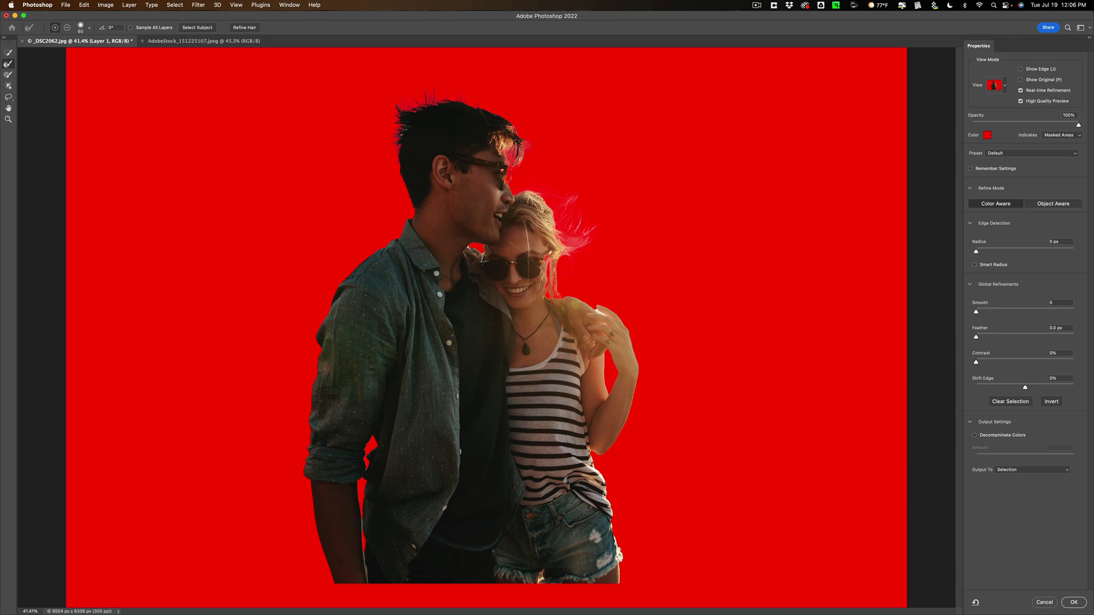
drag(363, 512, 368, 572)
drag(621, 324, 584, 304)
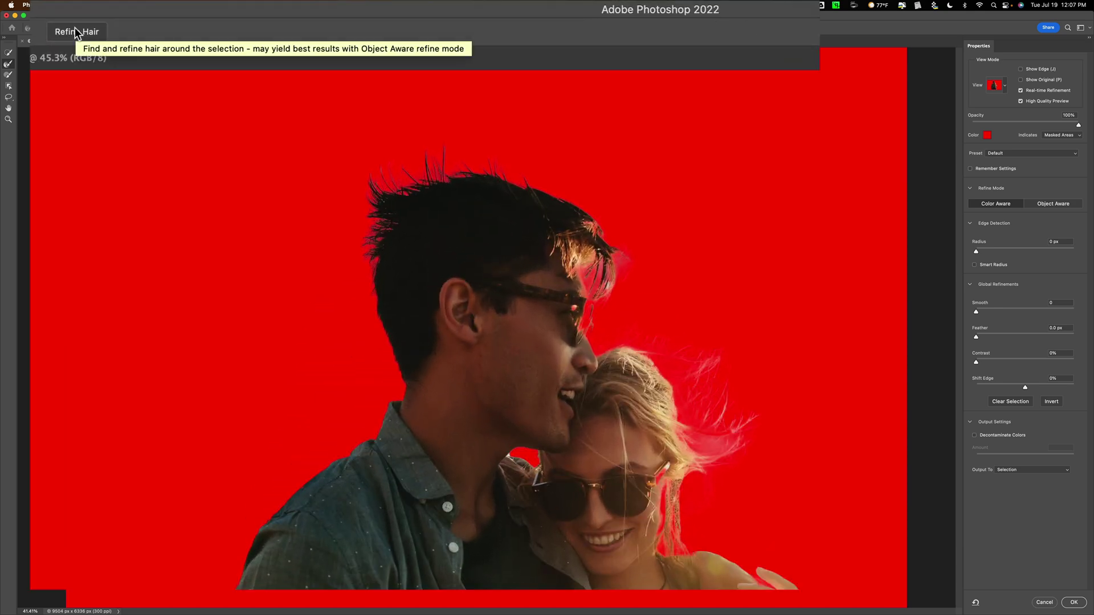
Step: Try Refine Hair on the couple's selection and undo it
click(74, 30)
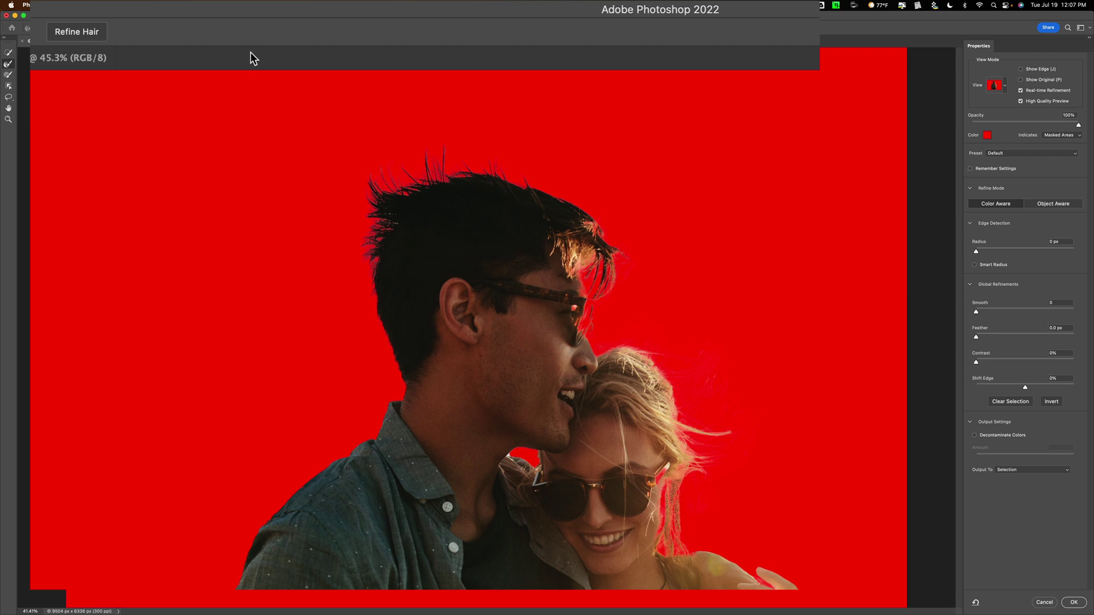
key(super+z)
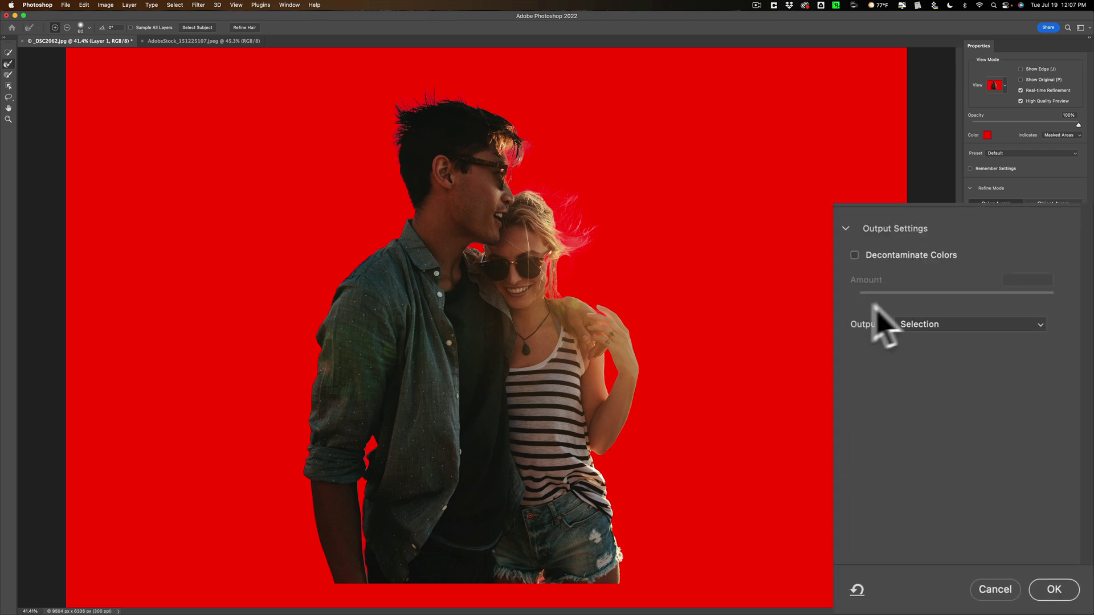
Step: Output the refined selection as a layer mask and move the masked couple away from the sun, toward the trees and the beach
click(957, 322)
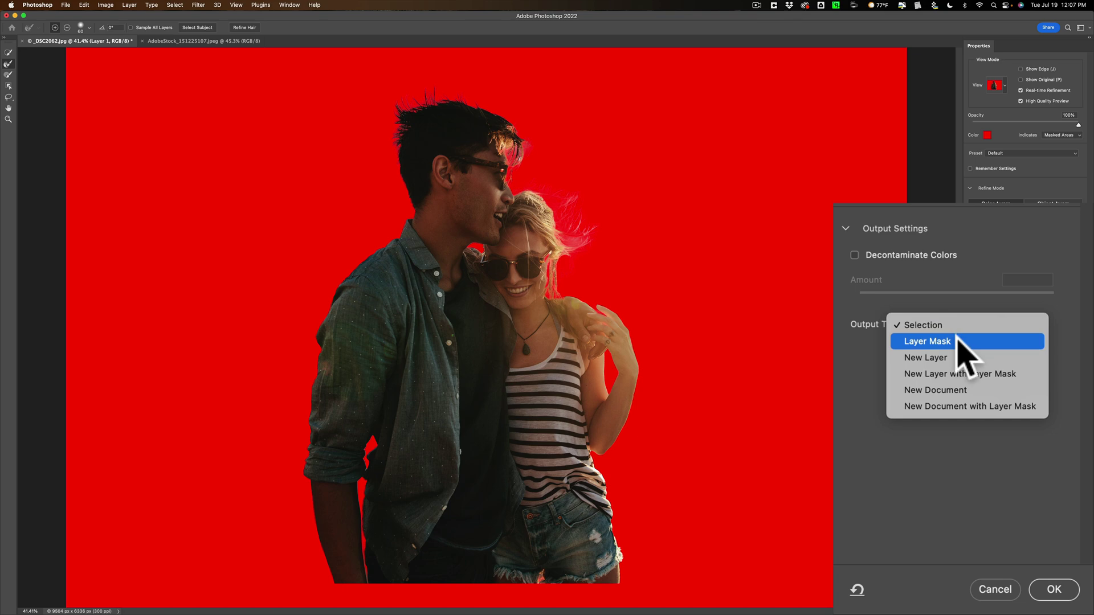
click(958, 341)
click(1054, 591)
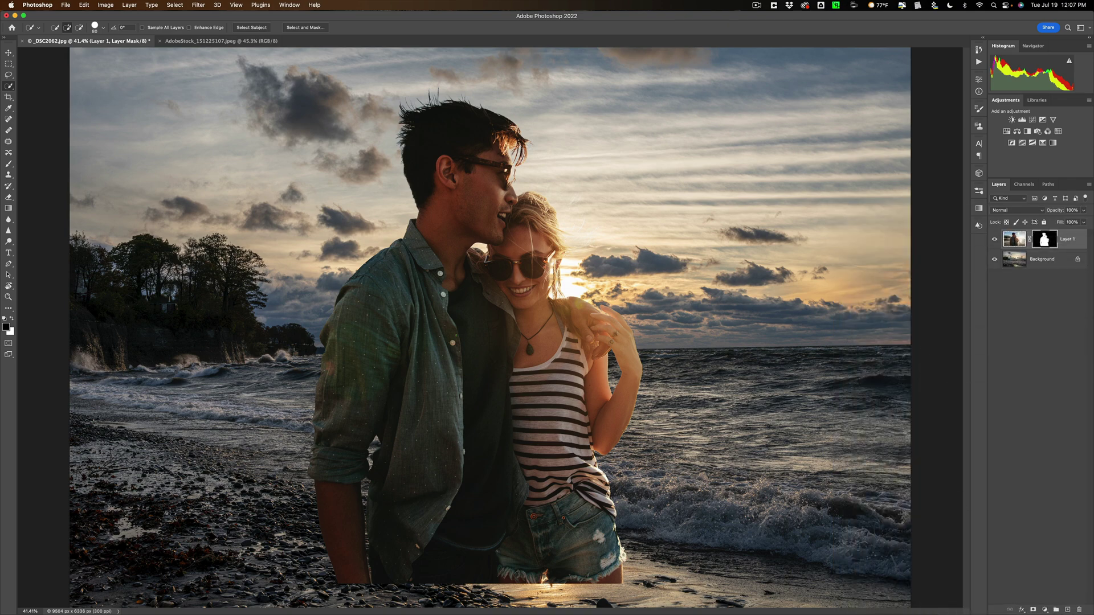
key(v)
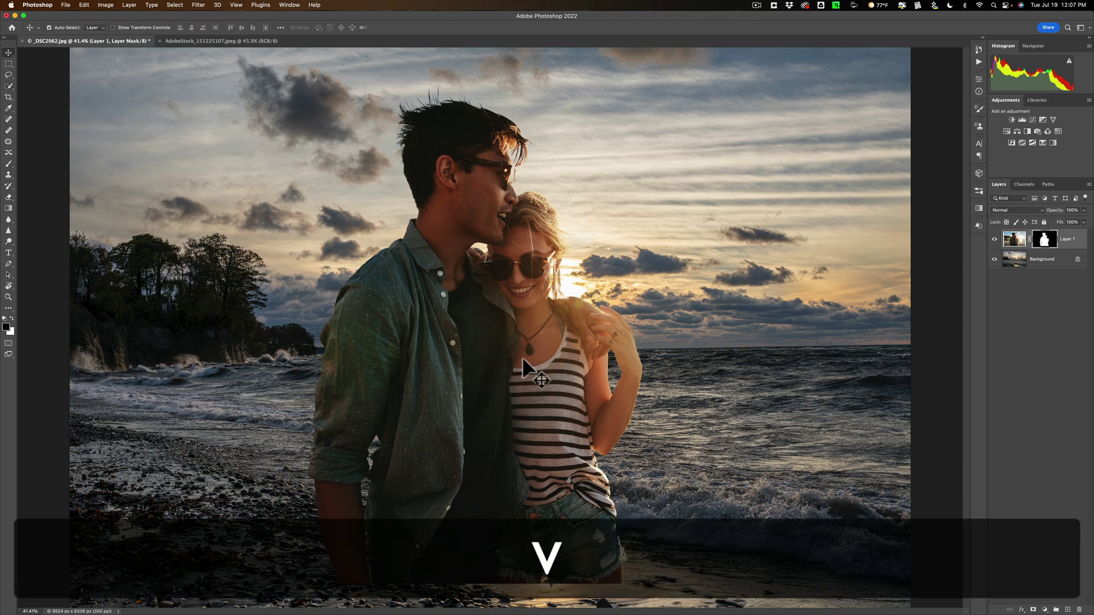
drag(500, 368, 330, 379)
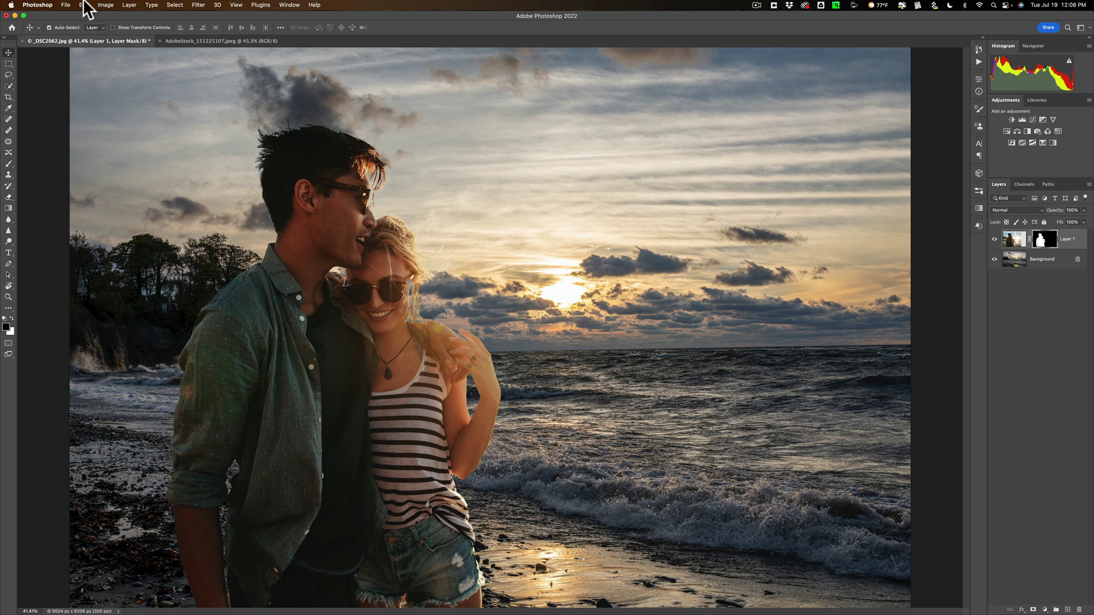
Step: Try a Photo Filter on the Background layer using Warming Filter (85) at 66% density, and discard it
click(111, 4)
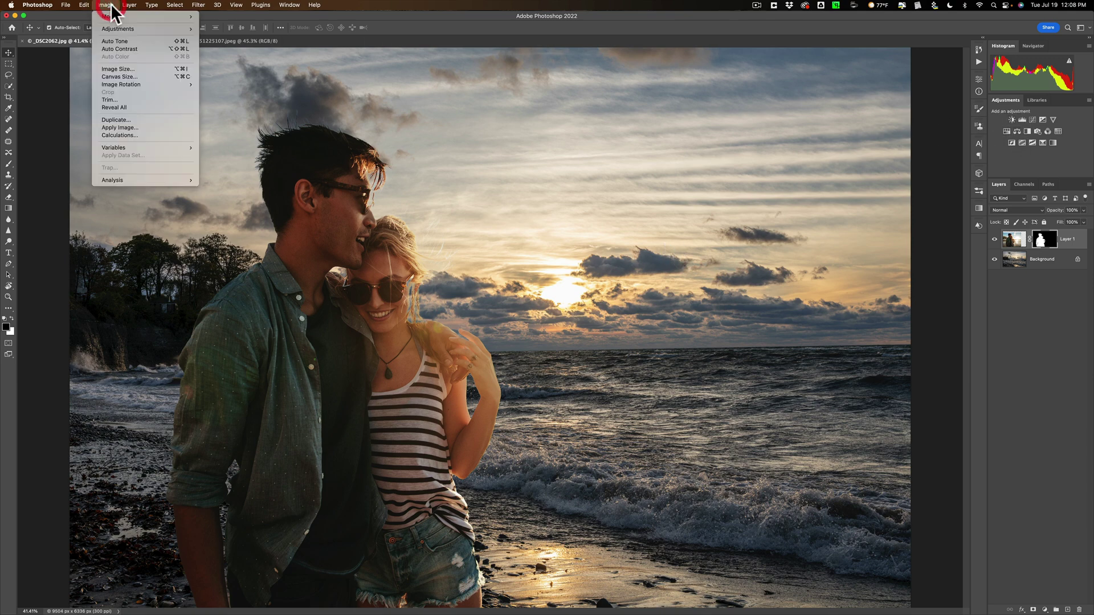
mouse_move(119, 28)
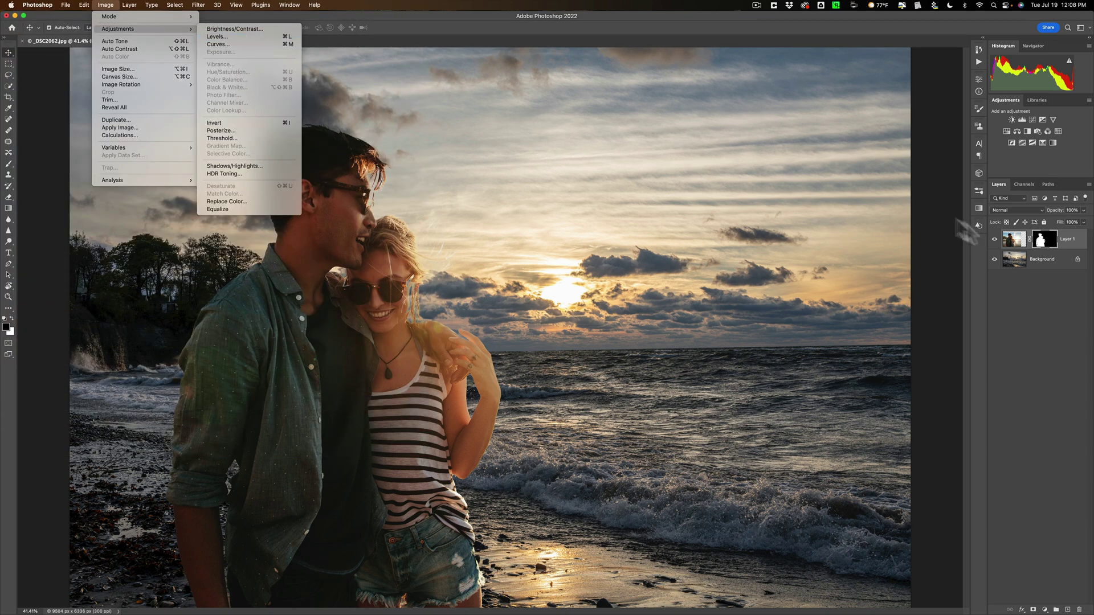
click(1042, 260)
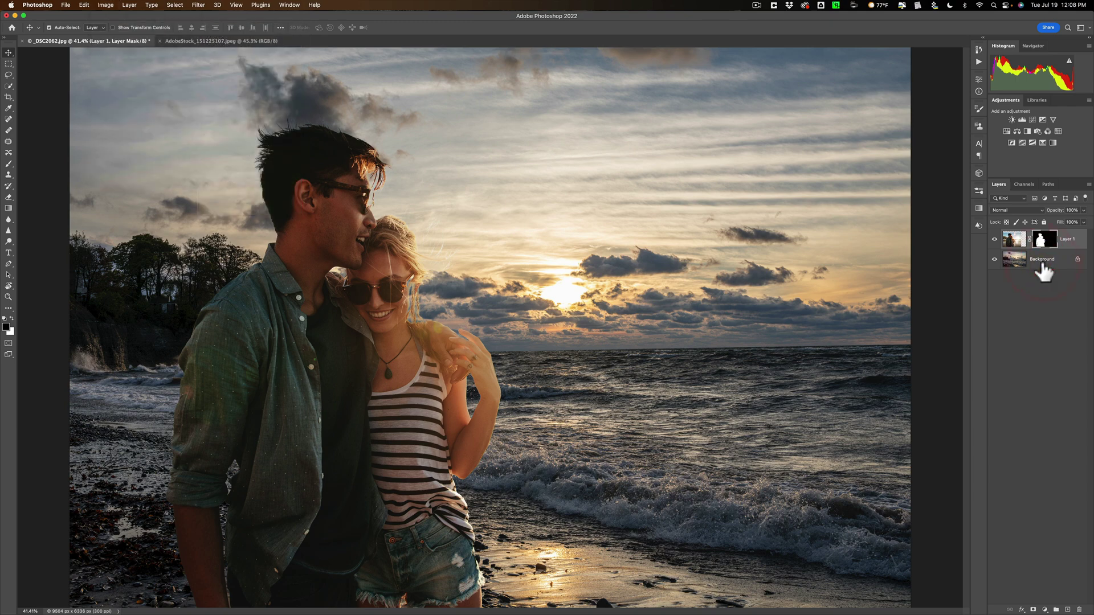
click(1042, 260)
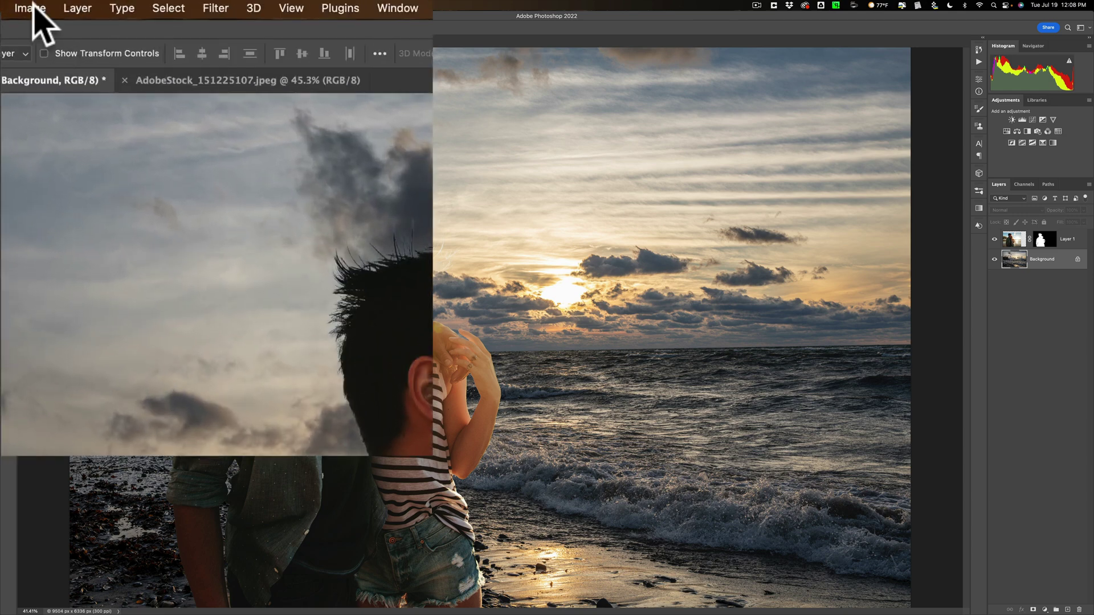
click(30, 8)
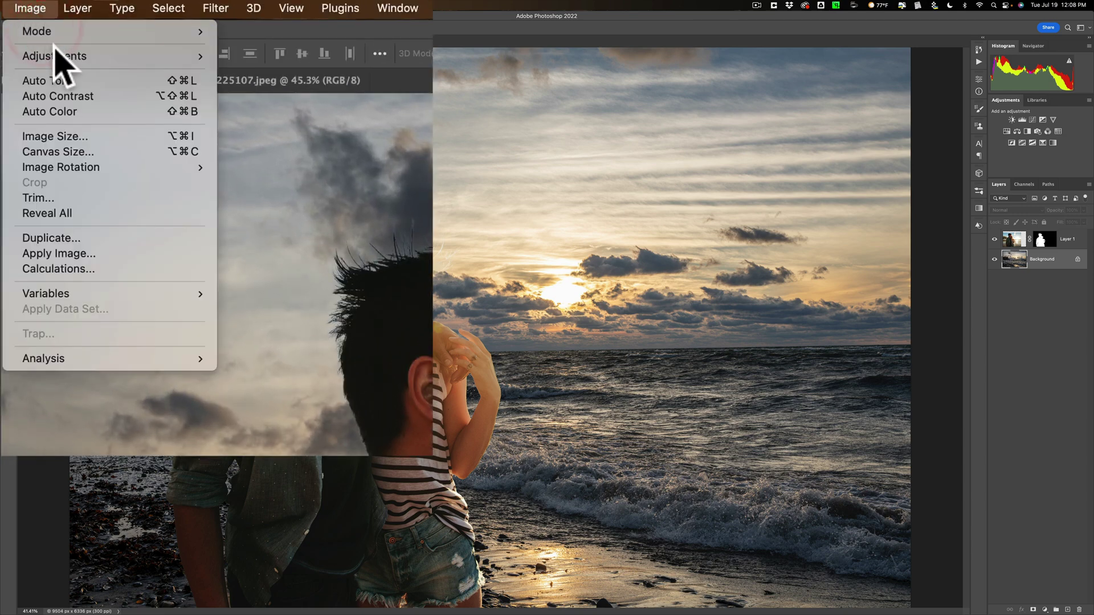
mouse_move(55, 51)
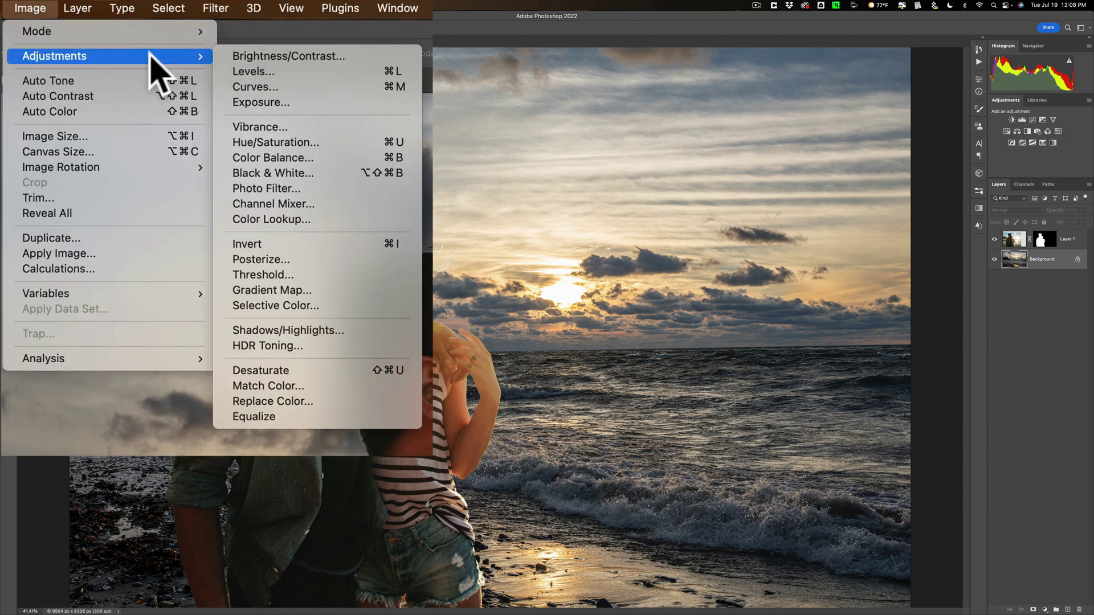
click(291, 188)
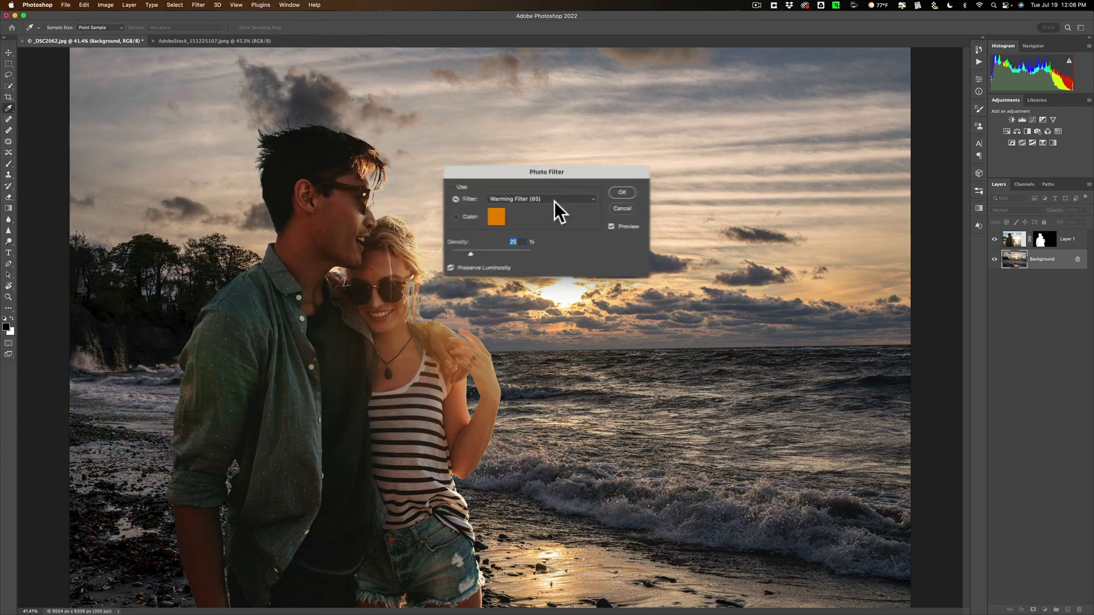
drag(406, 281, 466, 280)
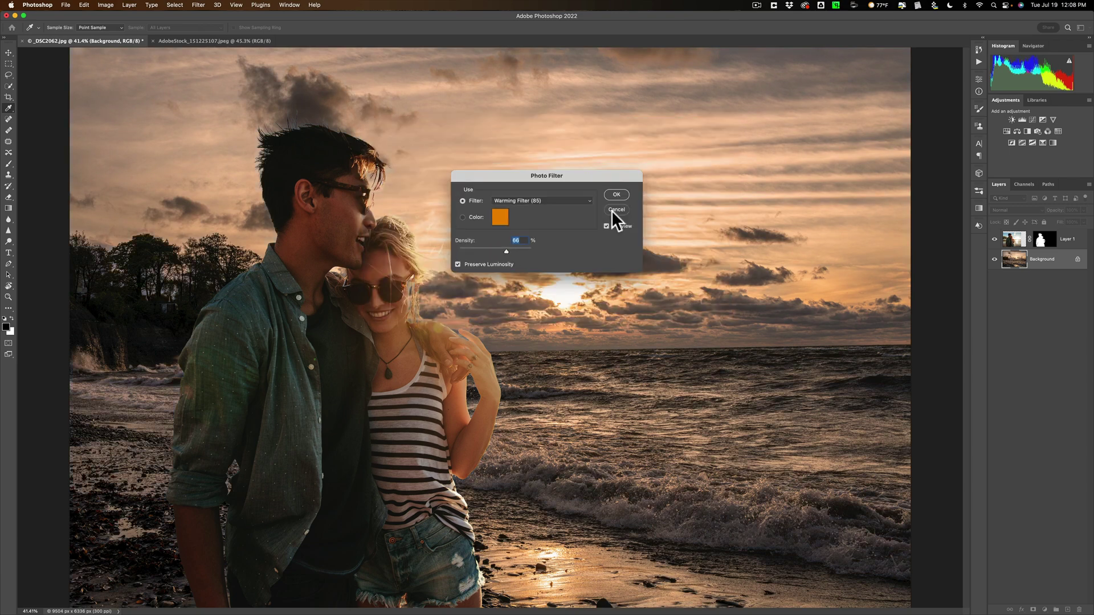
click(616, 209)
key(v)
click(613, 206)
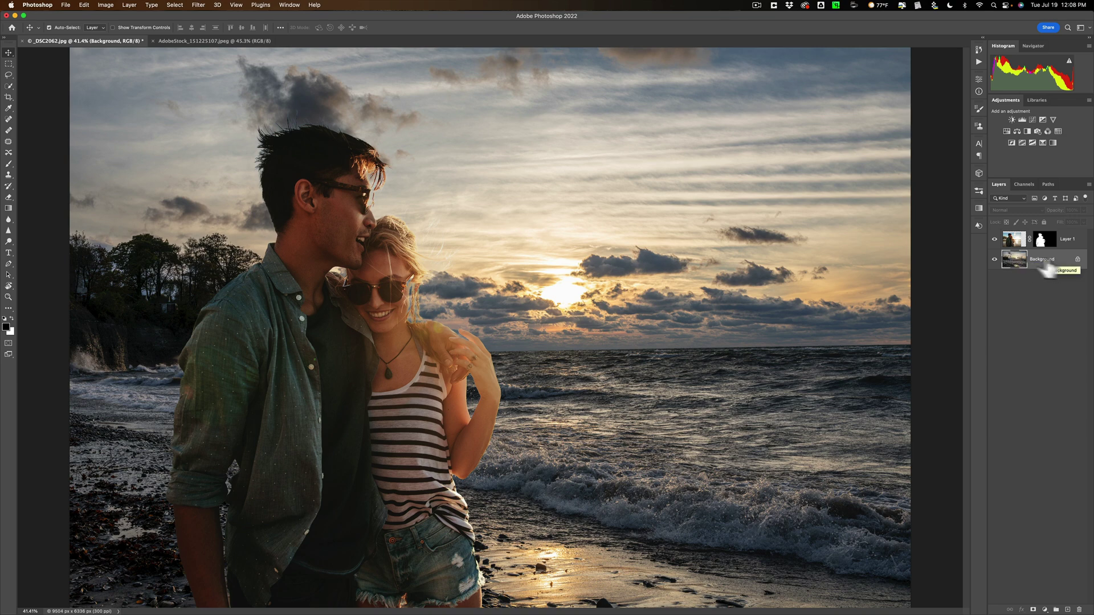
click(198, 4)
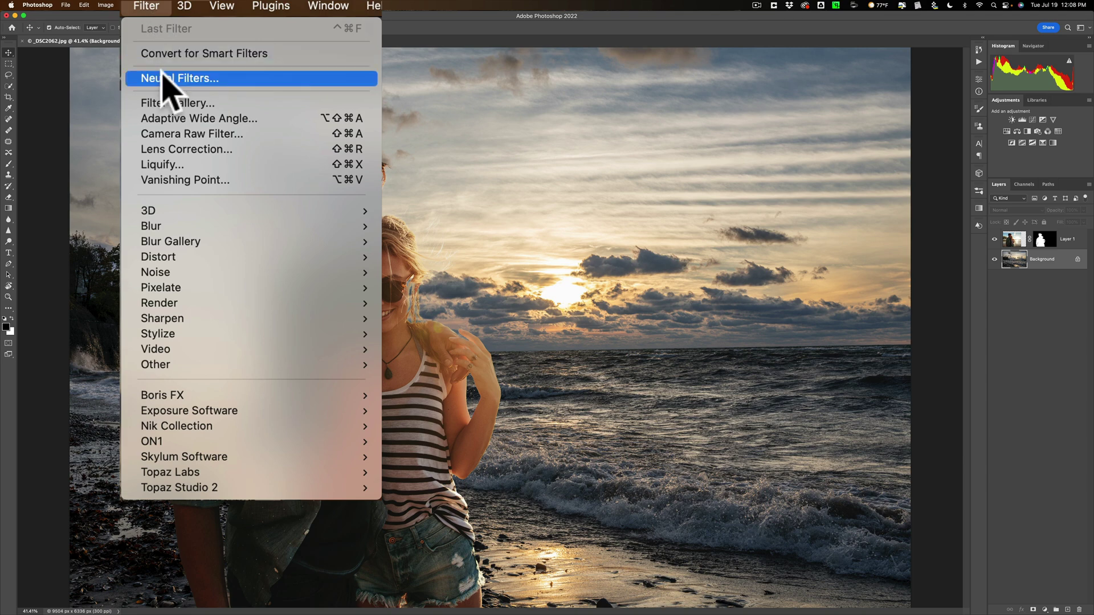
click(171, 133)
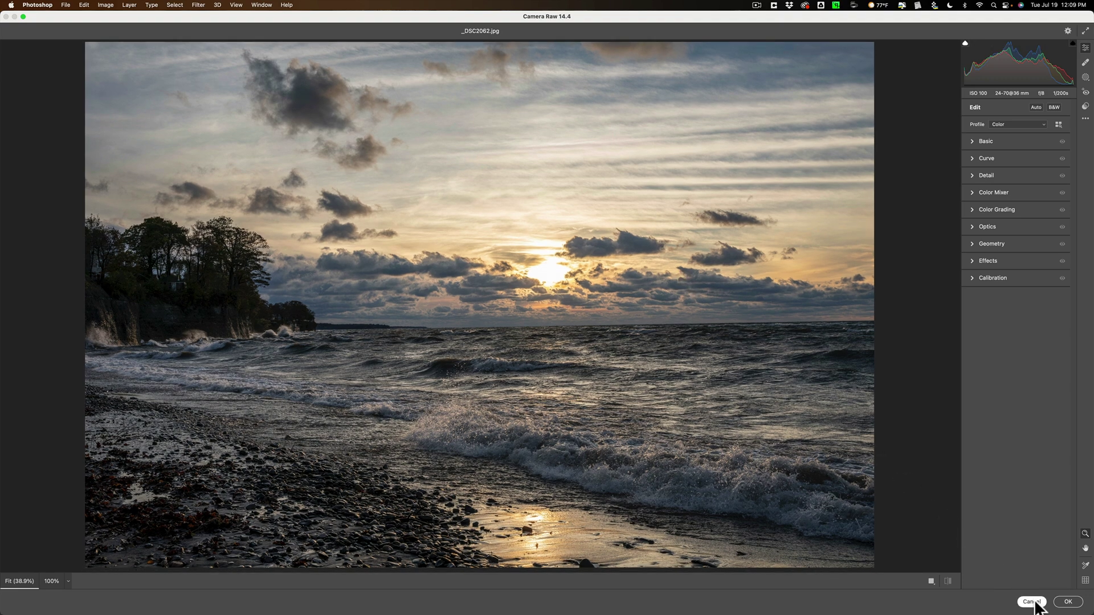
click(1032, 603)
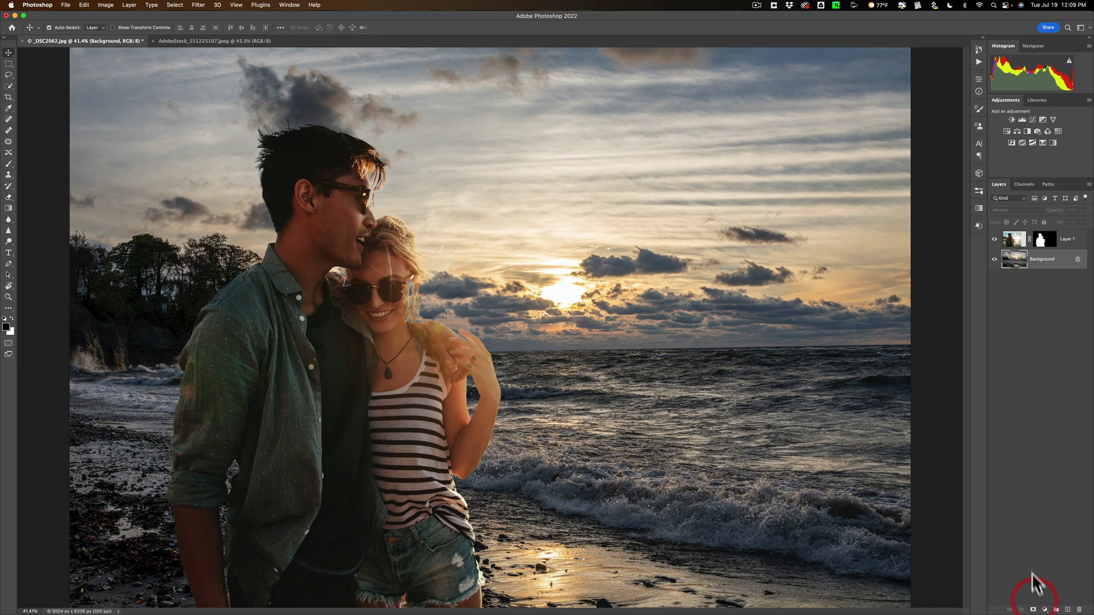
Step: Stamp all visible layers into a new merged layer above the couple layer and open it in the Camera Raw Filter
click(1066, 239)
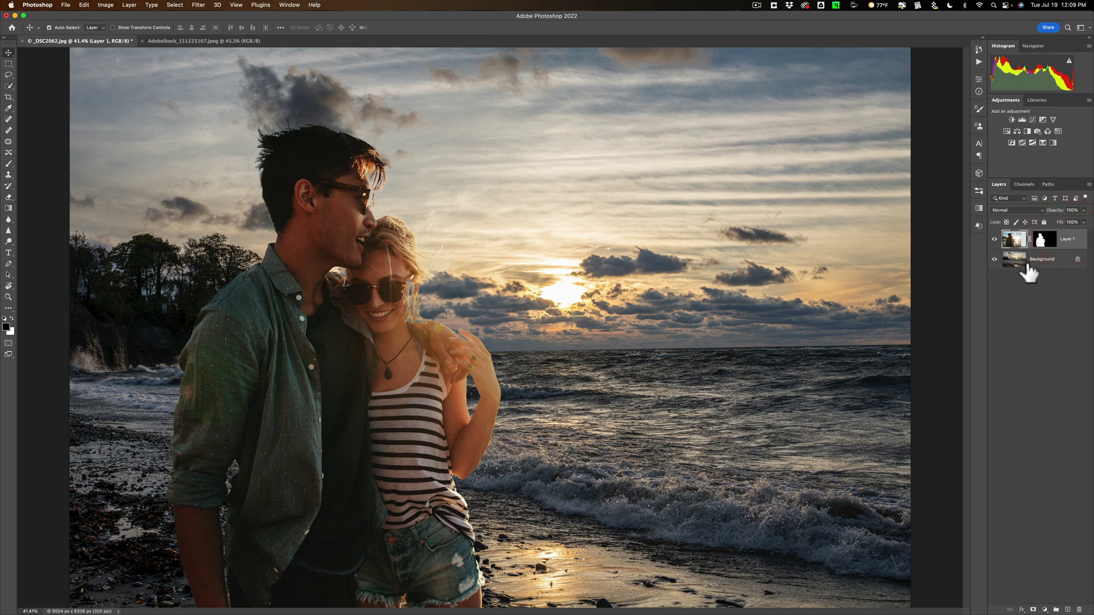
click(129, 5)
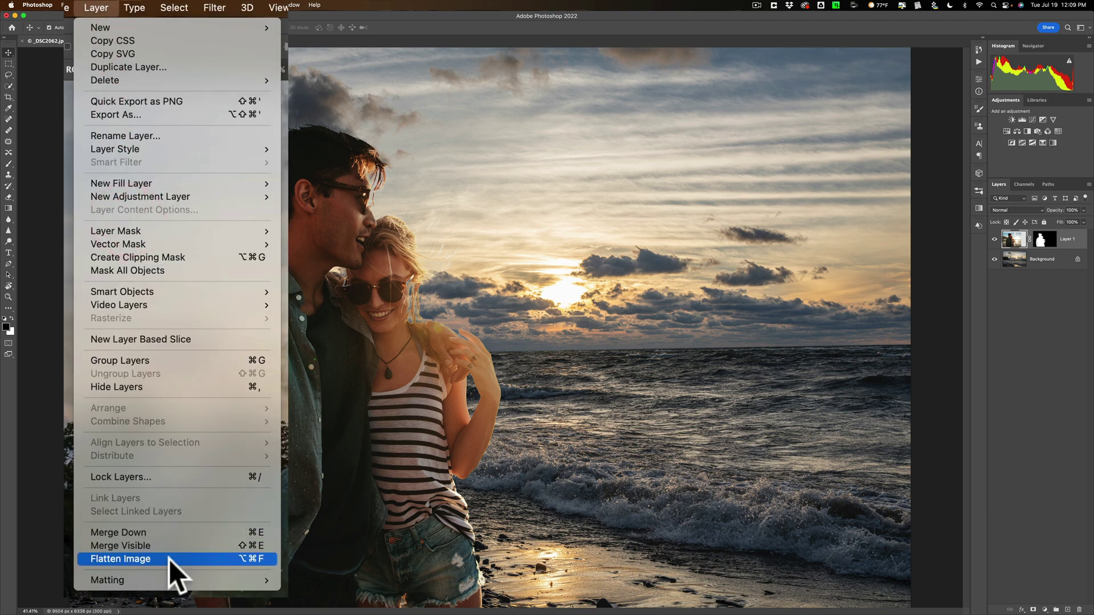
click(447, 28)
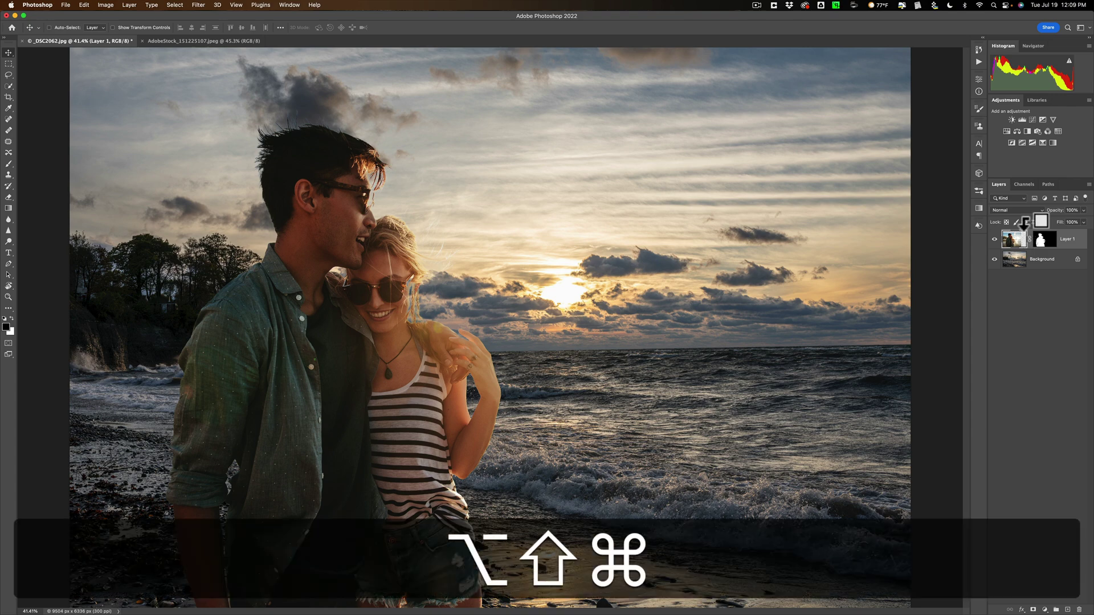
key(alt+shift+super+e)
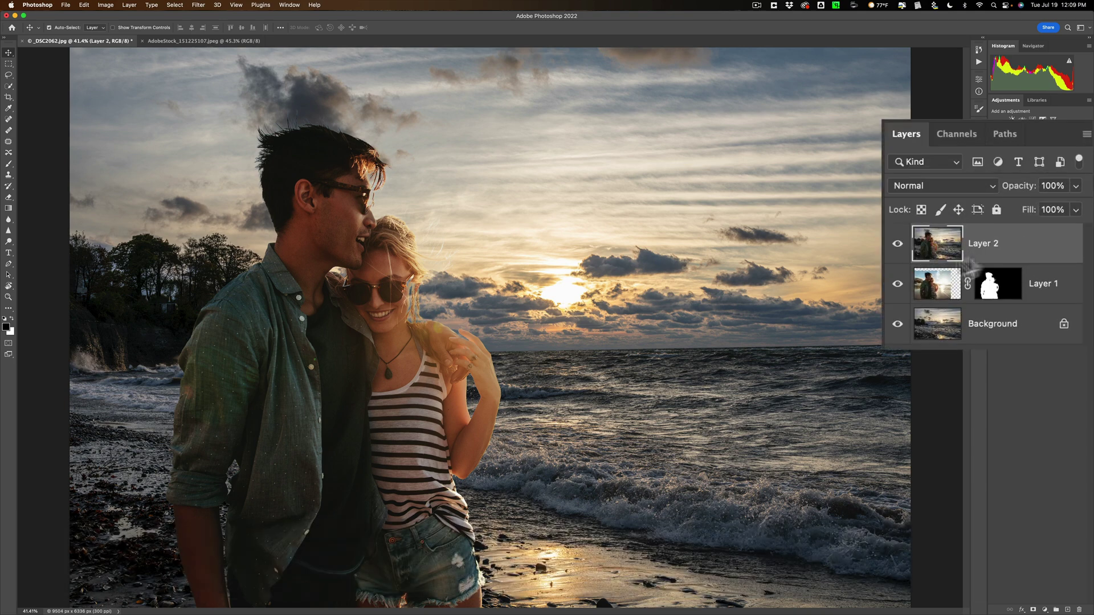
click(198, 5)
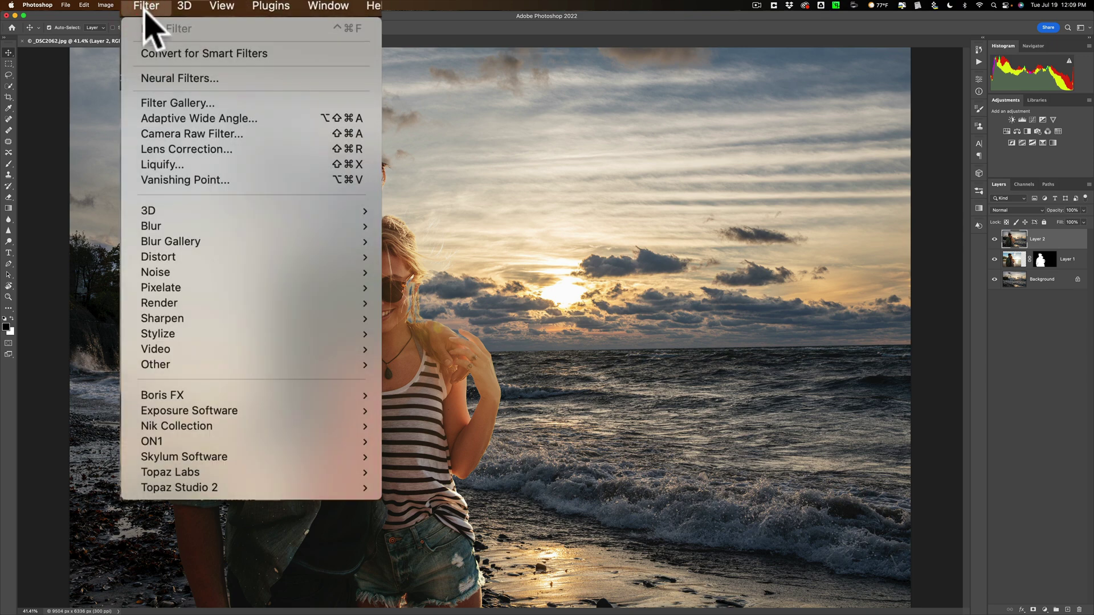
click(191, 134)
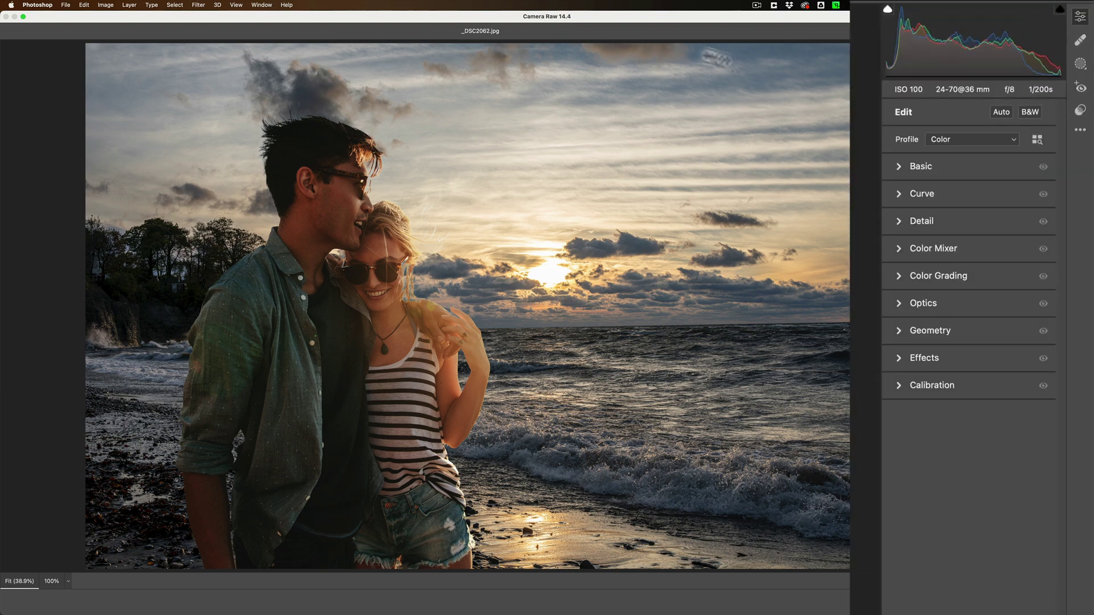
Step: Create a Select Subject mask, invert it to cover the seascape around the couple, and set its Temperature to +26 and Exposure to +0.45
click(1080, 64)
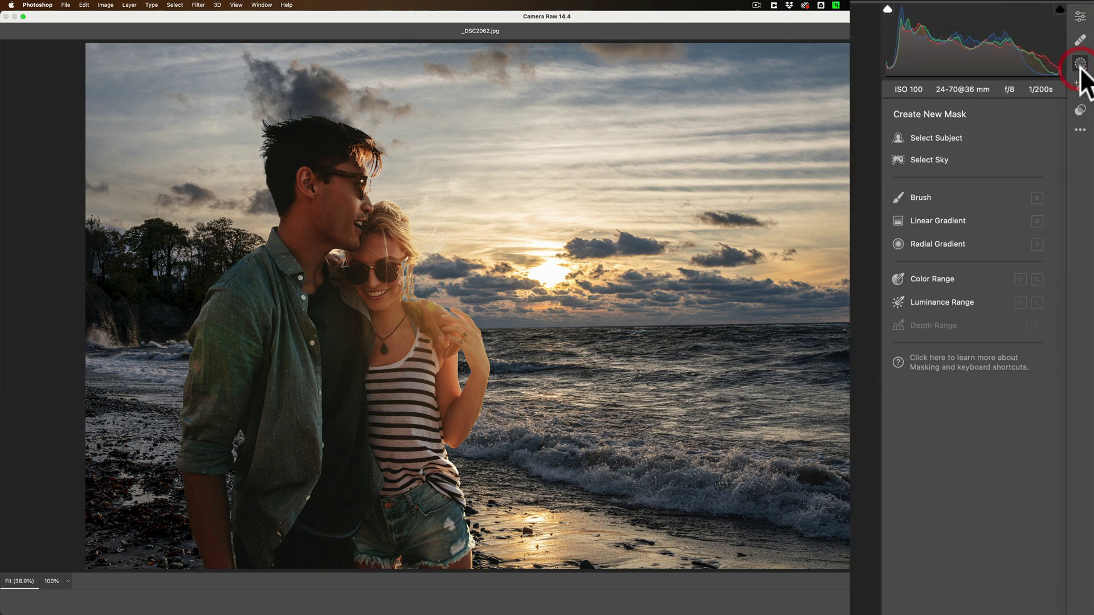
click(951, 138)
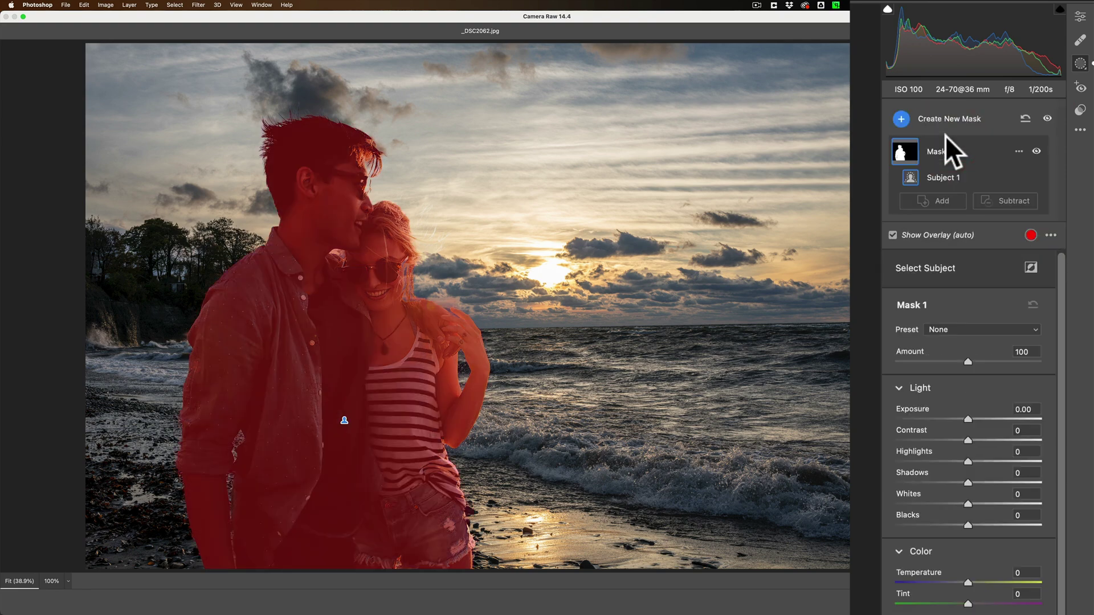
click(1018, 151)
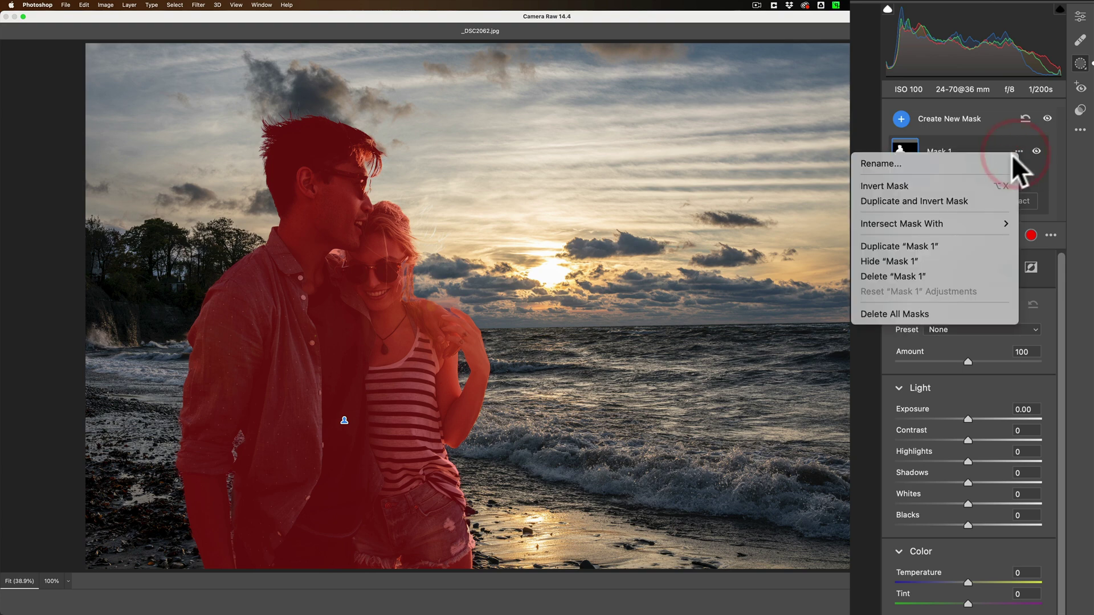
click(965, 186)
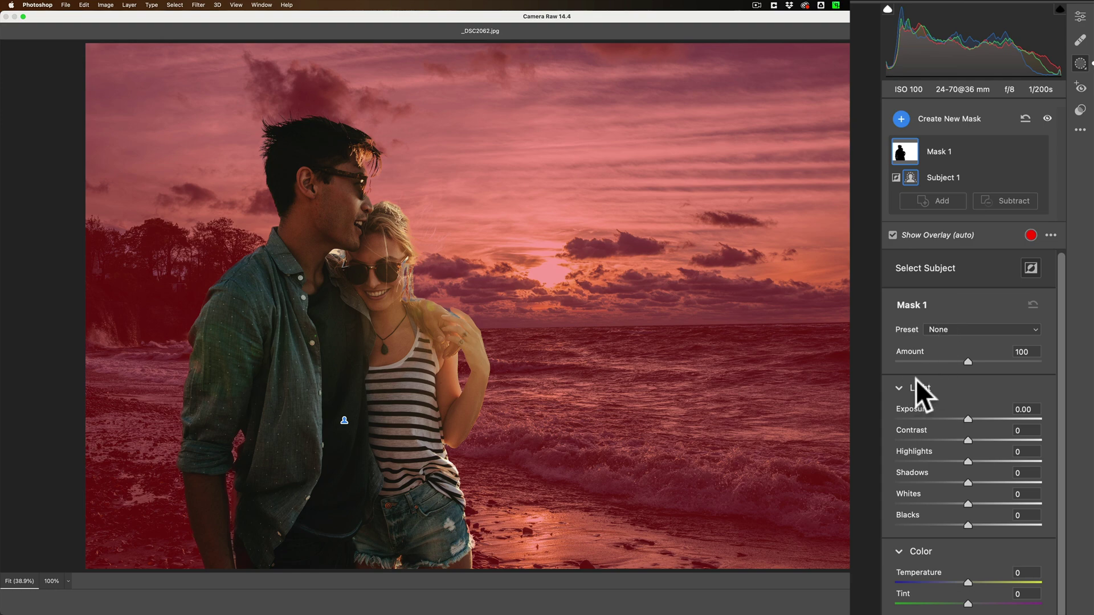
drag(967, 583, 983, 579)
drag(965, 416, 974, 416)
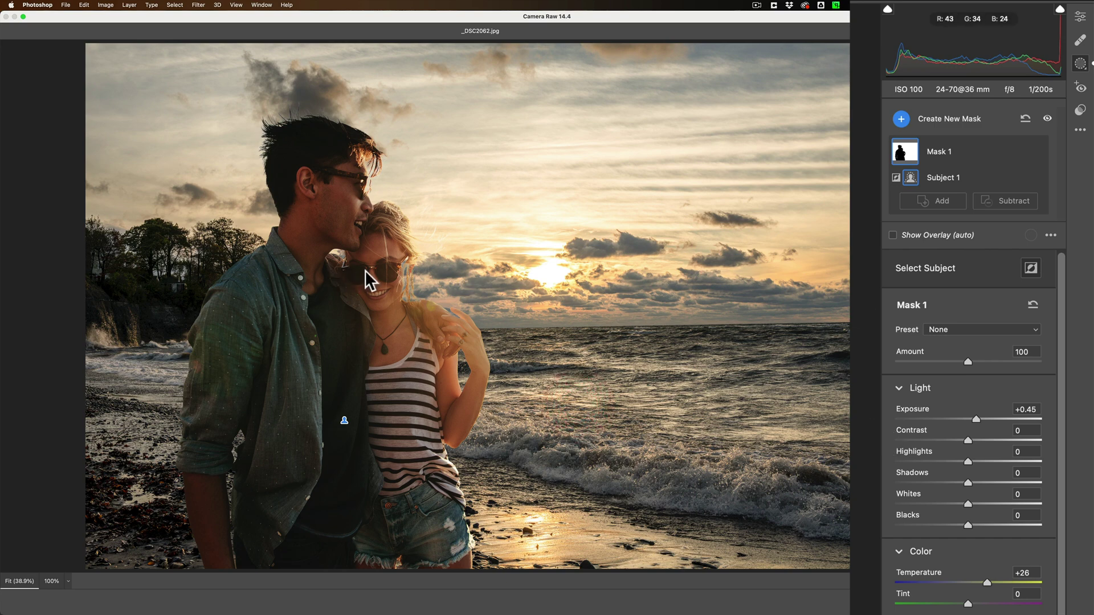
Step: Add a second Select Subject mask over the couple, set its Exposure to +0.40, and apply the Camera Raw edits to the merged layer
click(901, 116)
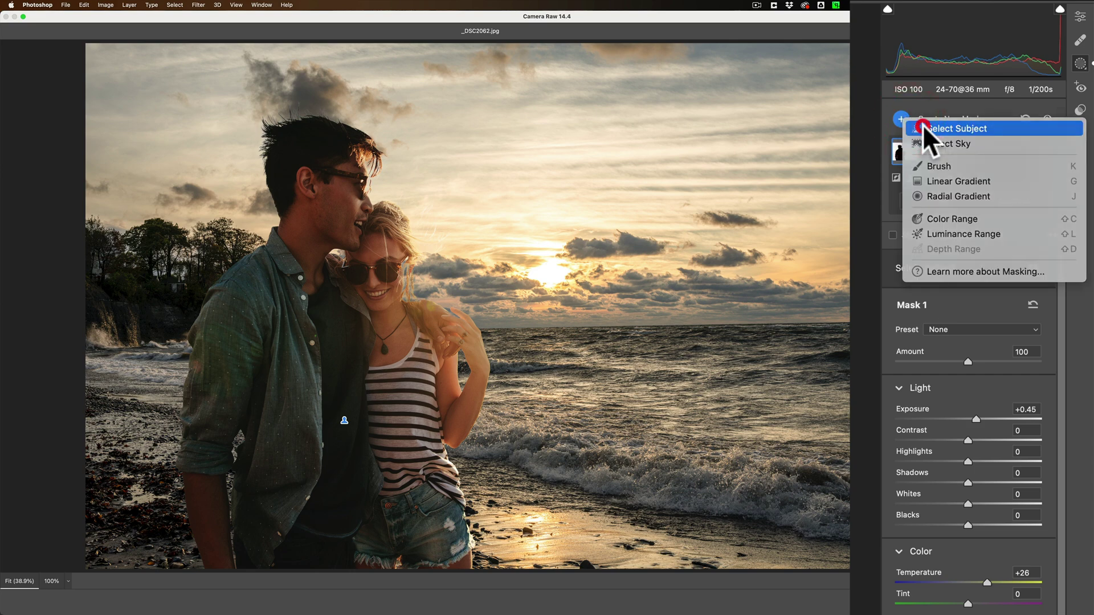
click(924, 128)
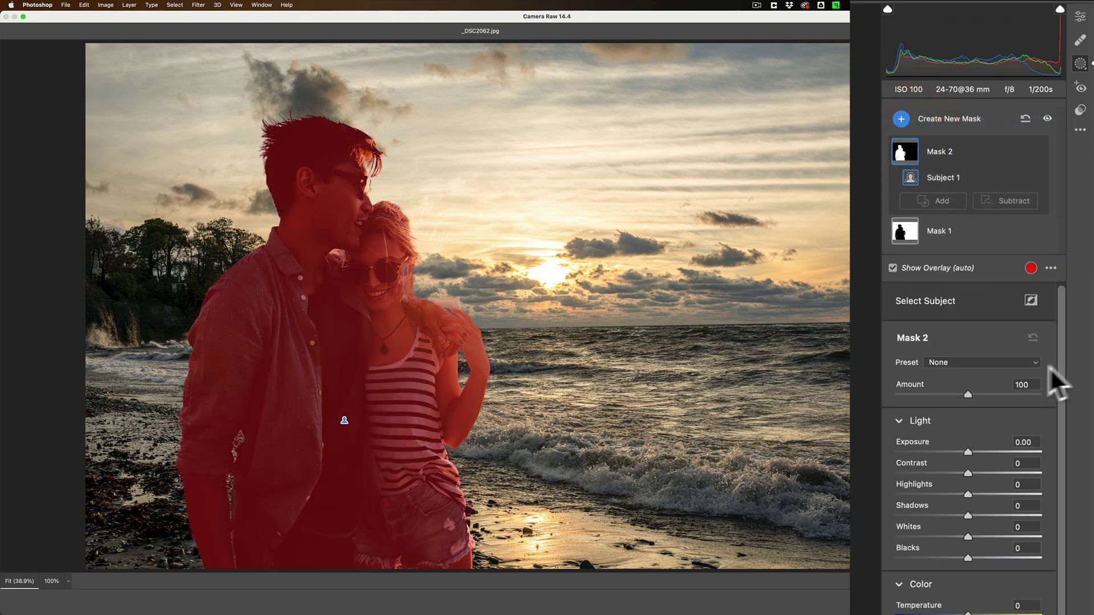
drag(967, 451, 975, 451)
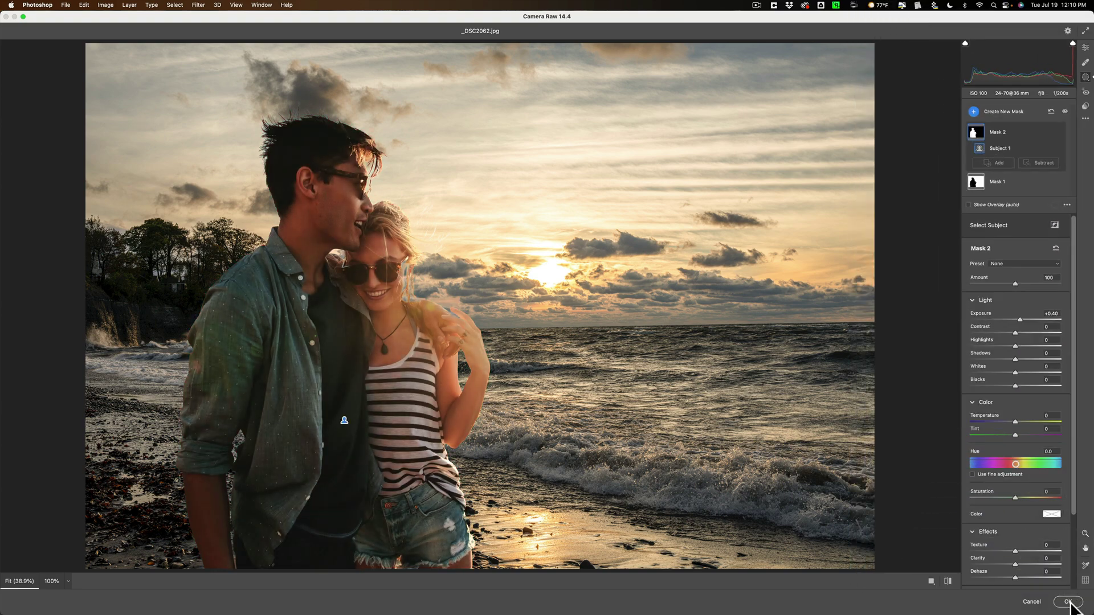
click(1069, 602)
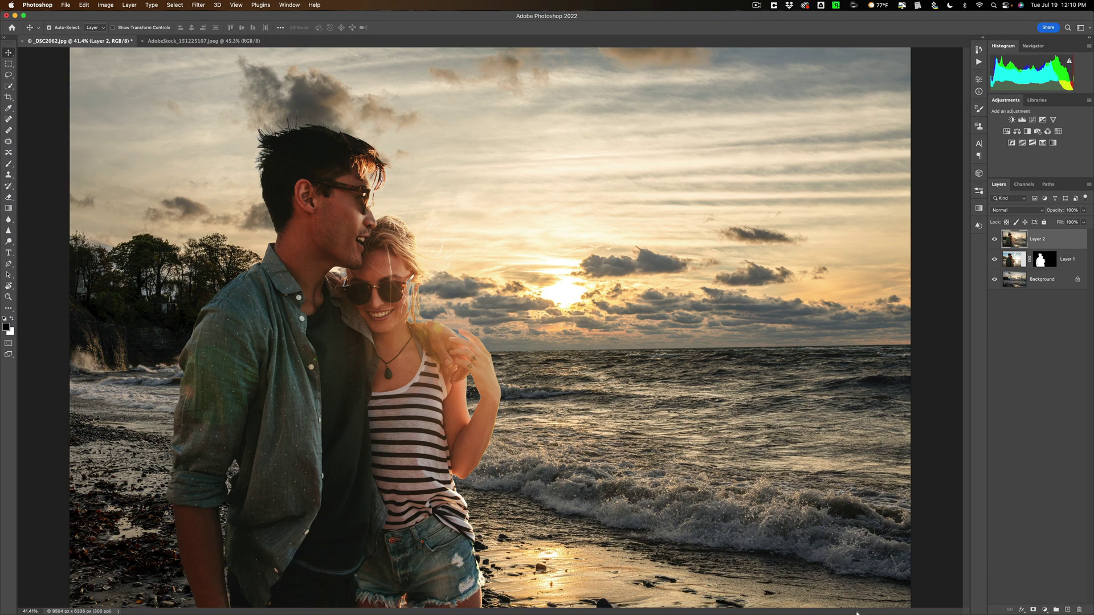
Step: Switch to Pixelmator Pro to compare its version of the composite, dismissing the clipboard export alert
mouse_move(872, 607)
click(781, 605)
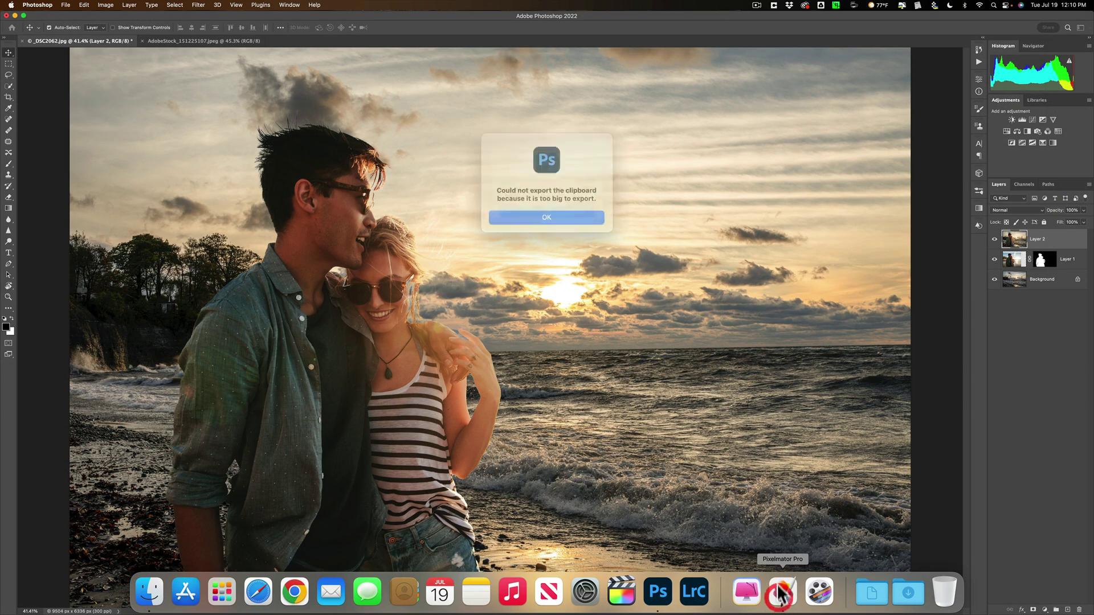
click(535, 211)
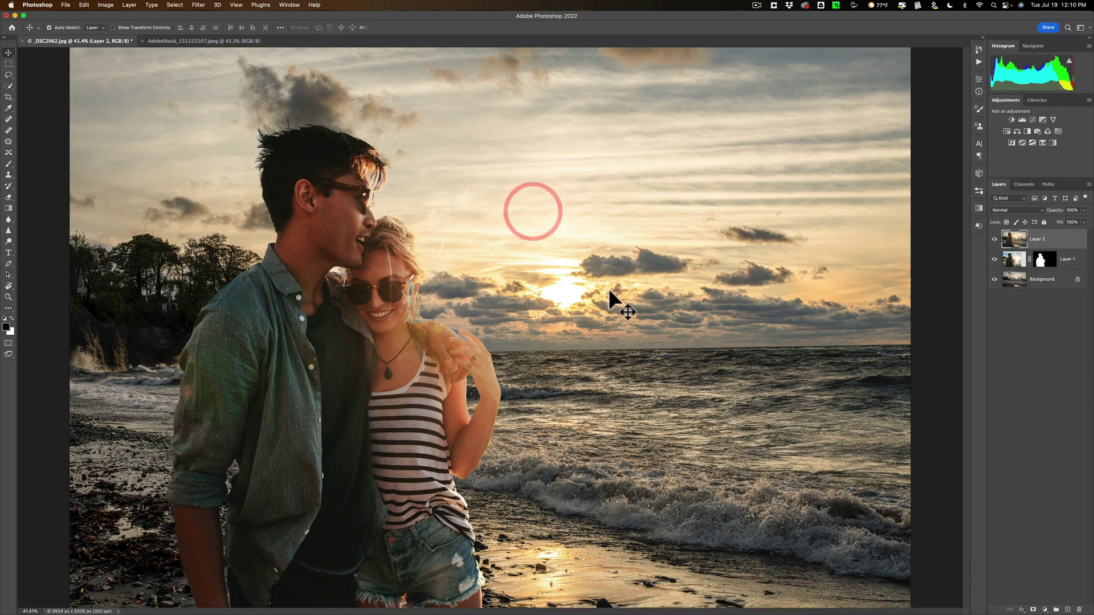